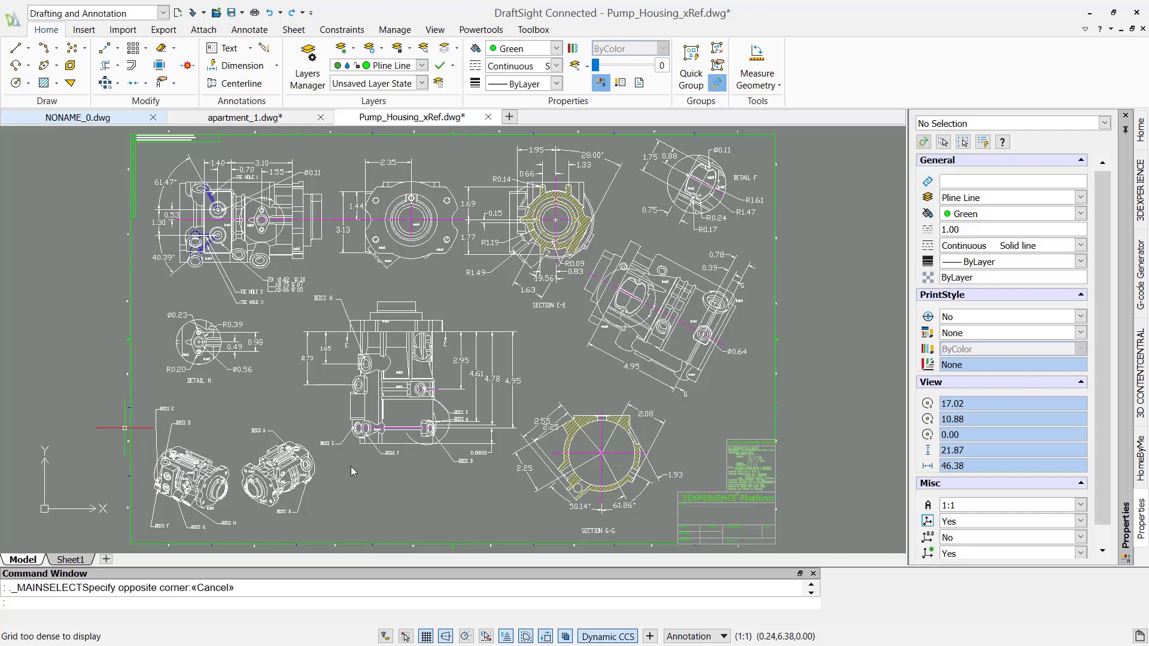
Step: Zoom in on the empty area of the sheet below the BOSS F and BOSS B labels
{"action": "type", "text": "zw"}
{"action": "key", "text": "Return"}
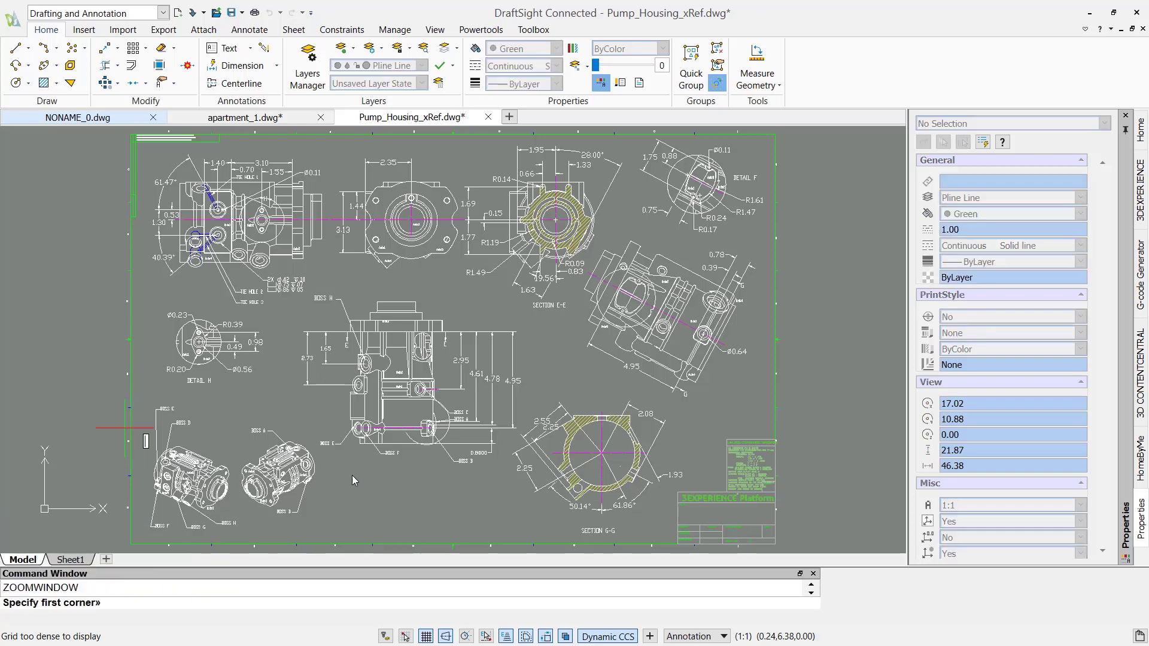
{"action": "left_click", "coordinate": [285, 547]}
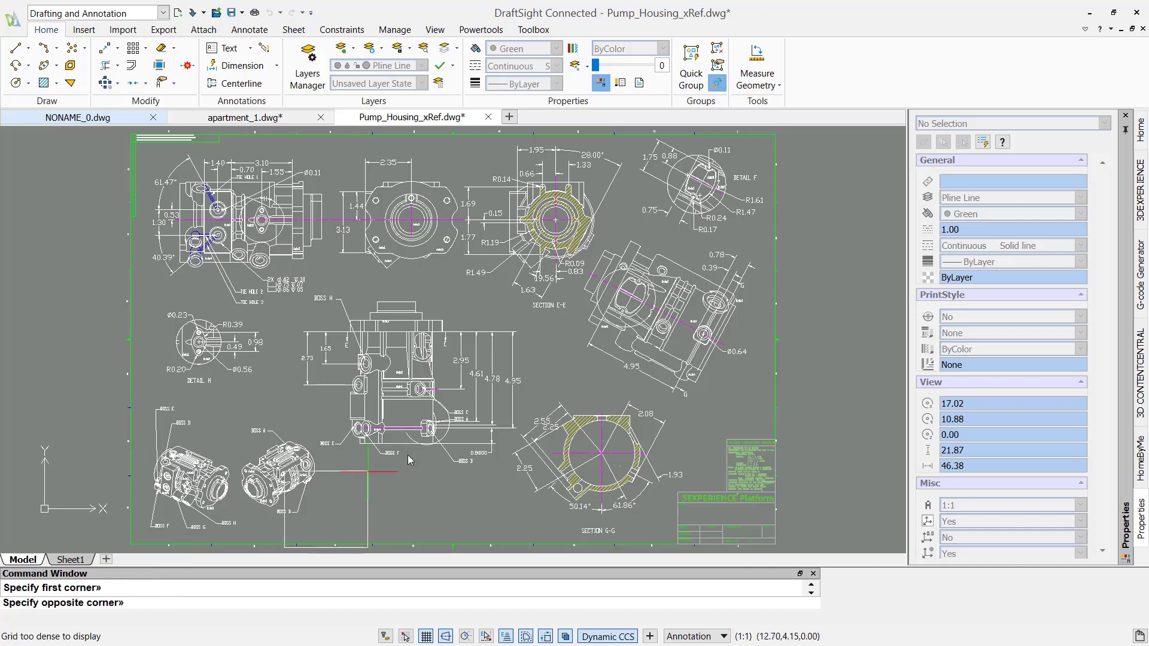
{"action": "left_click", "coordinate": [589, 375]}
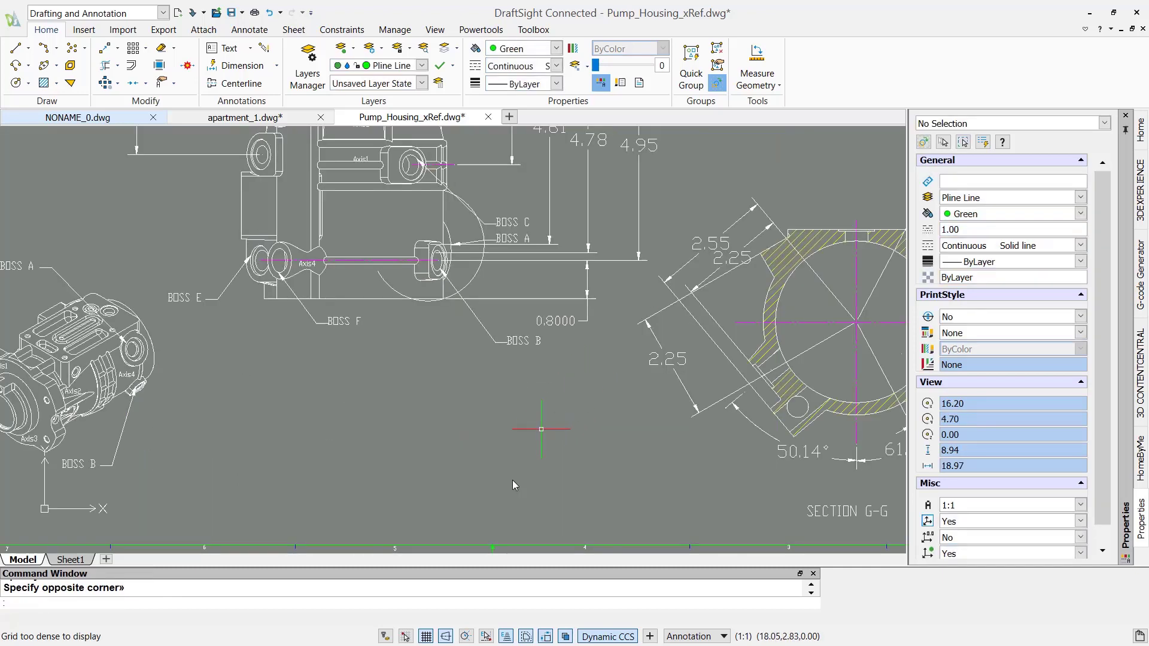
{"action": "key", "text": "Escape"}
{"action": "scroll", "coordinate": [450, 423], "scroll_direction": "down", "scroll_amount": 2}
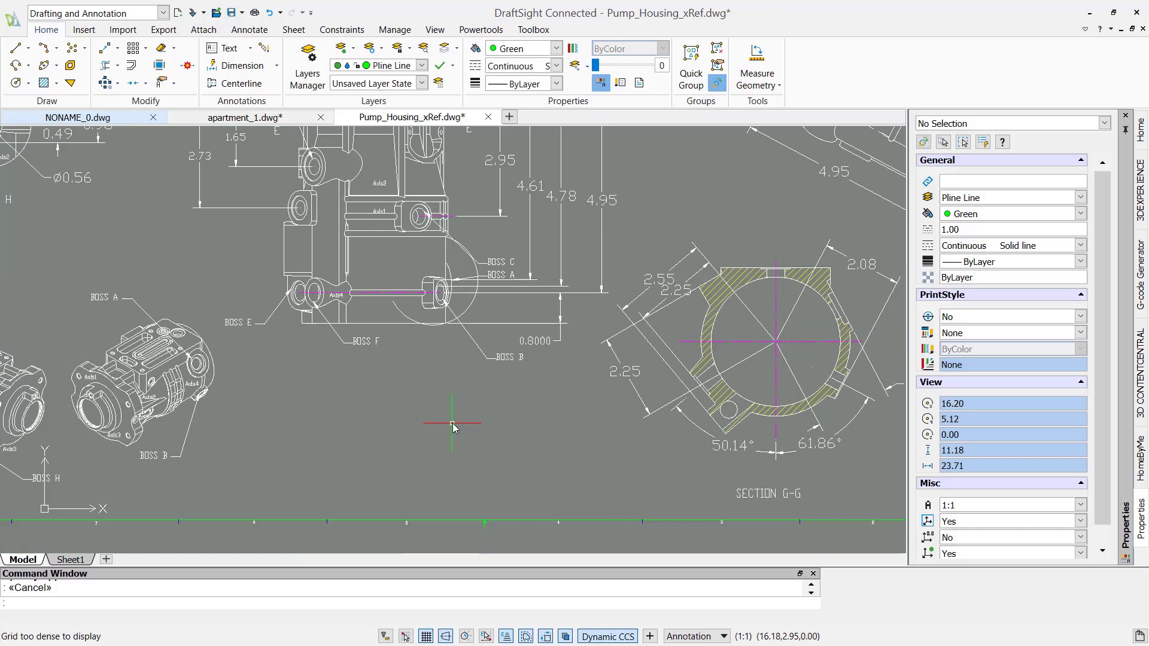
{"action": "scroll", "coordinate": [452, 426], "scroll_direction": "up", "scroll_amount": 3}
{"action": "middle_click_drag", "start_coordinate": [396, 410], "coordinate": [438, 292]}
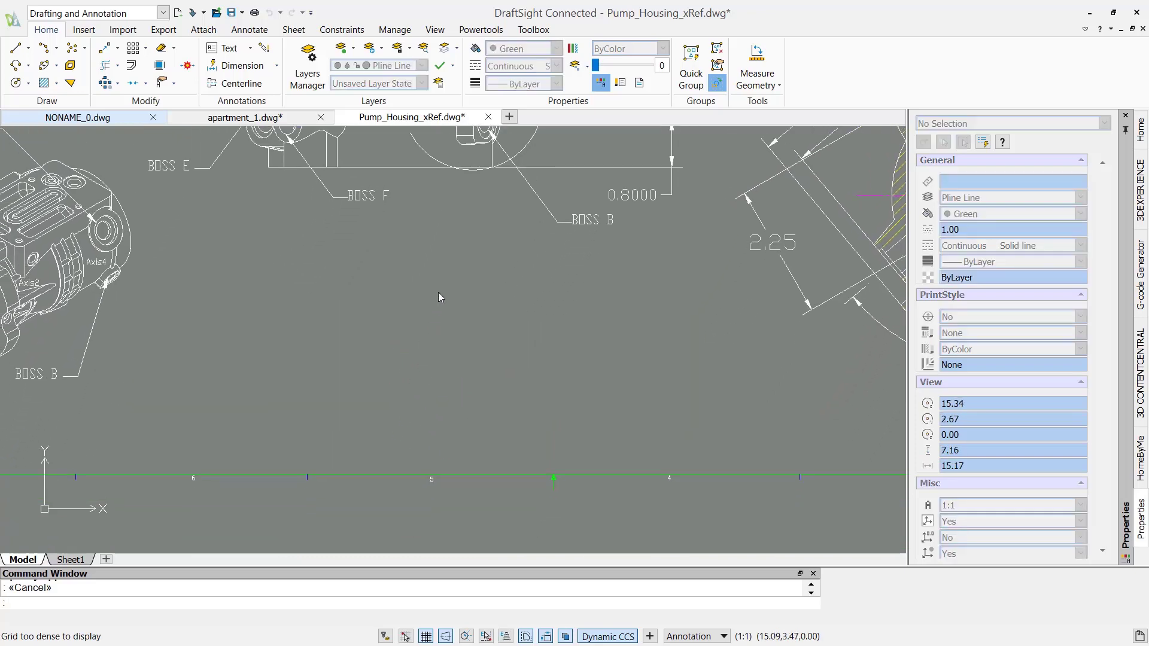
Step: Draw three connected lines in a stair shape below the BOSS E label, with a horizontal middle line about 0.85 long
{"action": "left_click", "coordinate": [29, 51]}
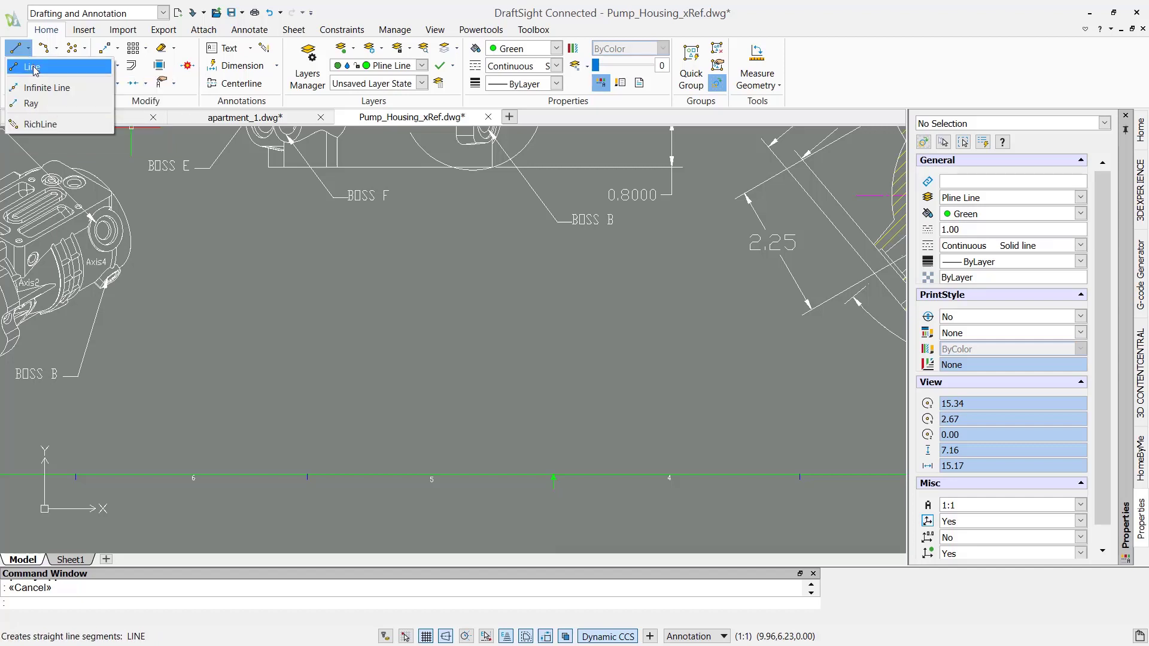
{"action": "left_click", "coordinate": [33, 68]}
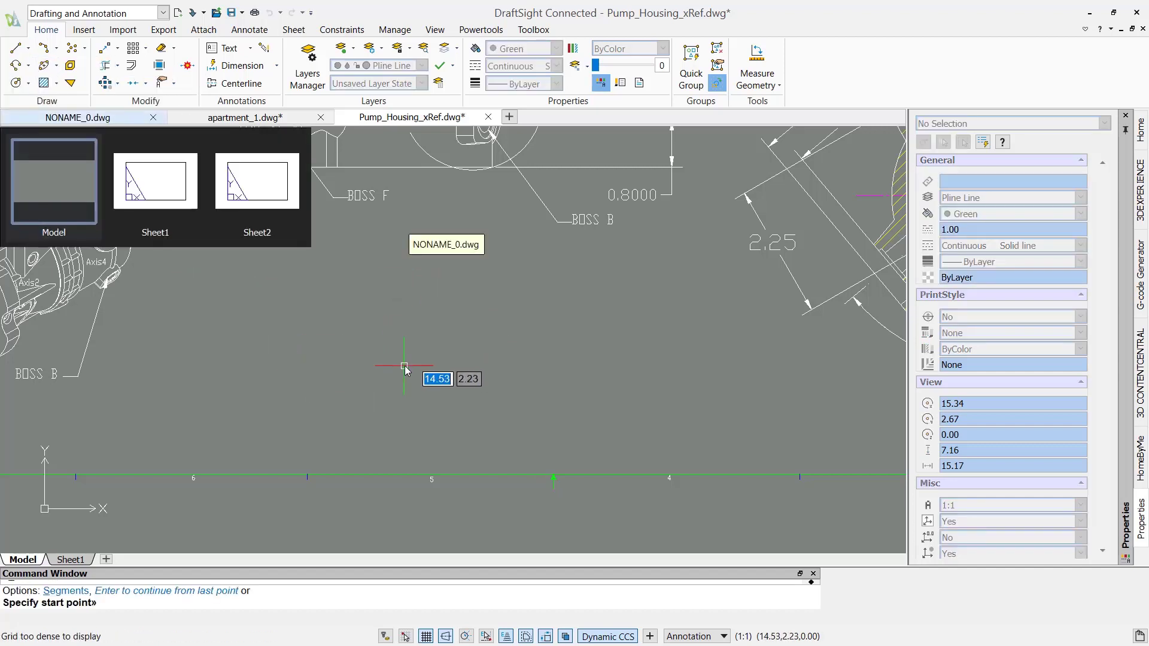
{"action": "key", "text": "Escape"}
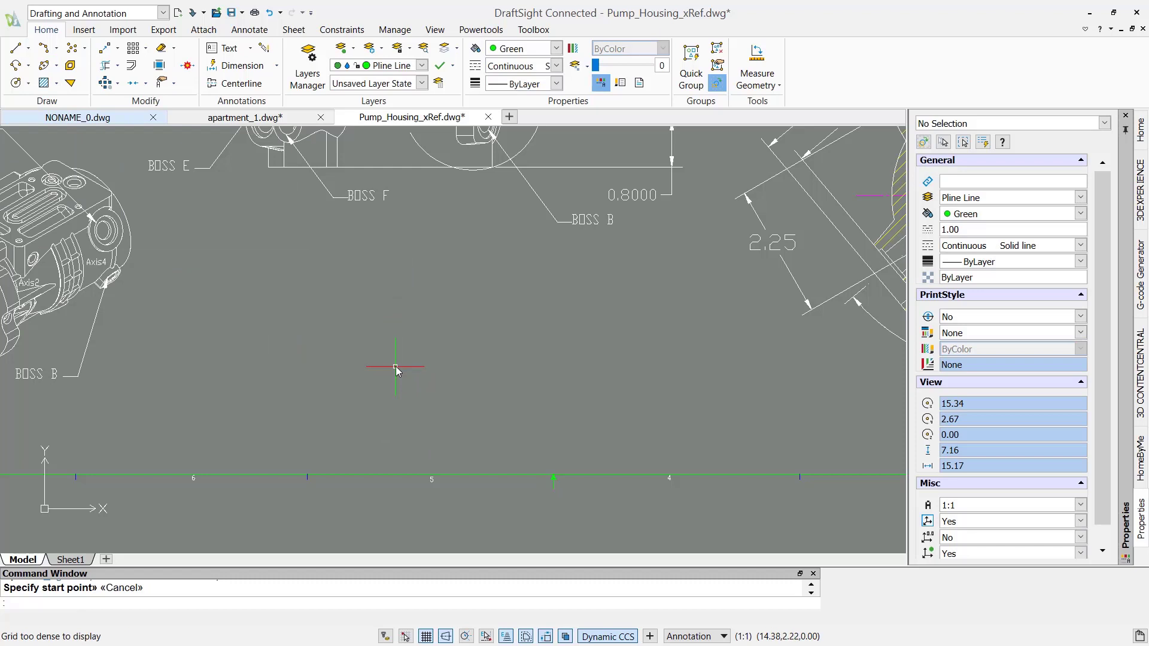
{"action": "key", "text": "Return"}
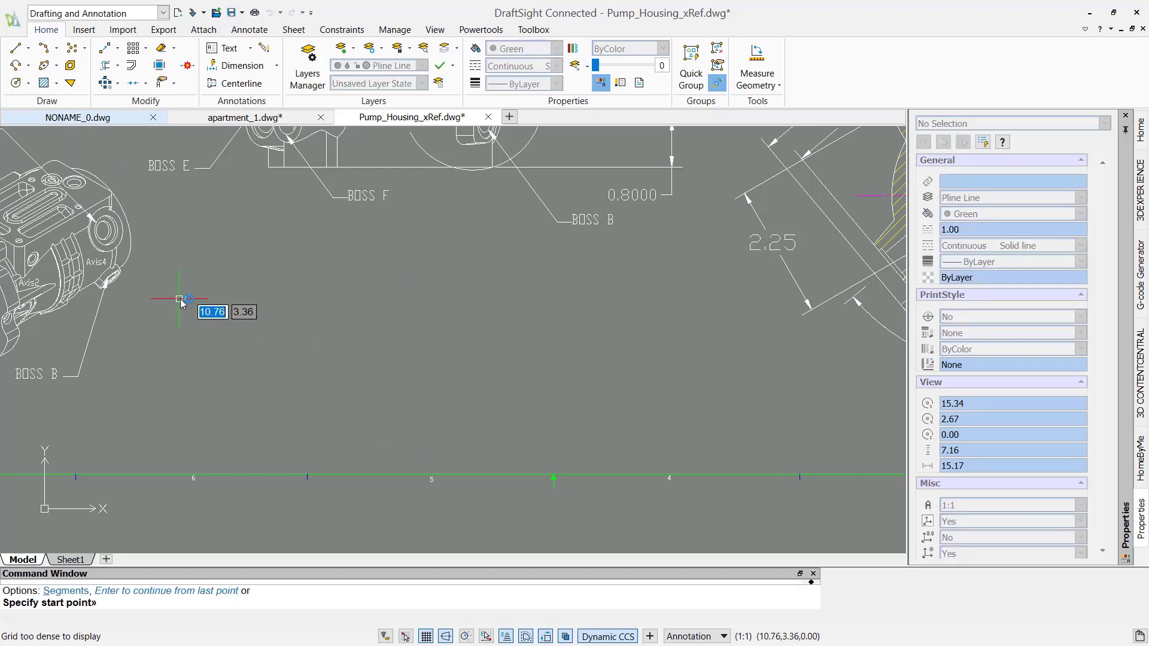
{"action": "left_click", "coordinate": [230, 297]}
{"action": "left_click", "coordinate": [230, 232]}
{"action": "left_click", "coordinate": [281, 233]}
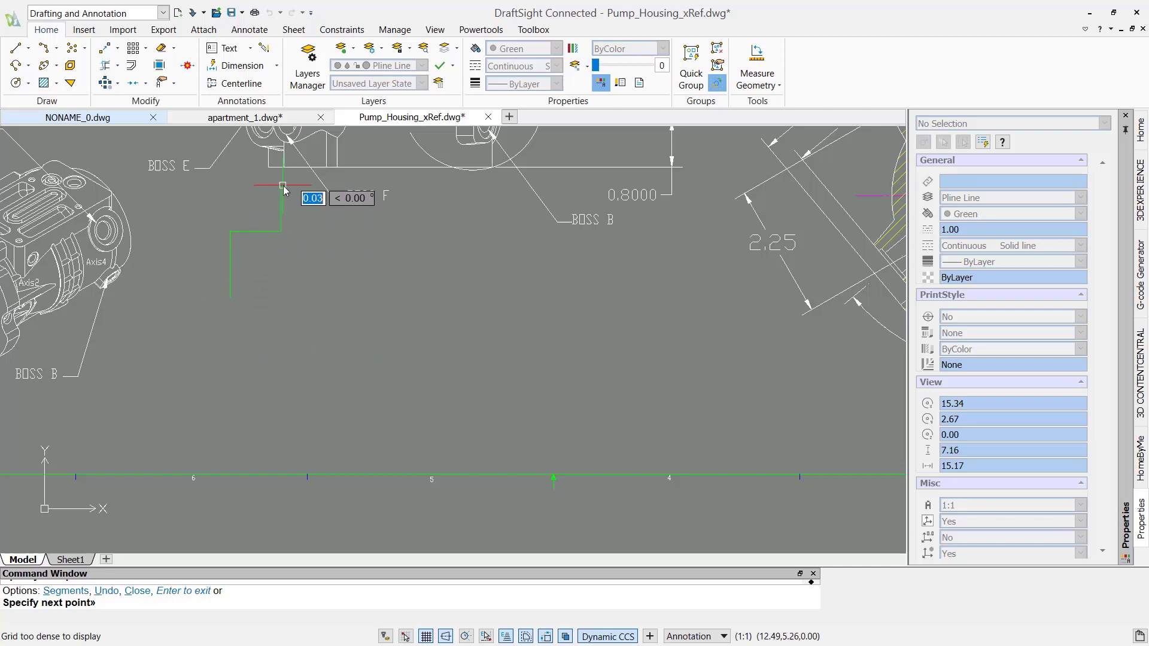
{"action": "key", "text": "Return"}
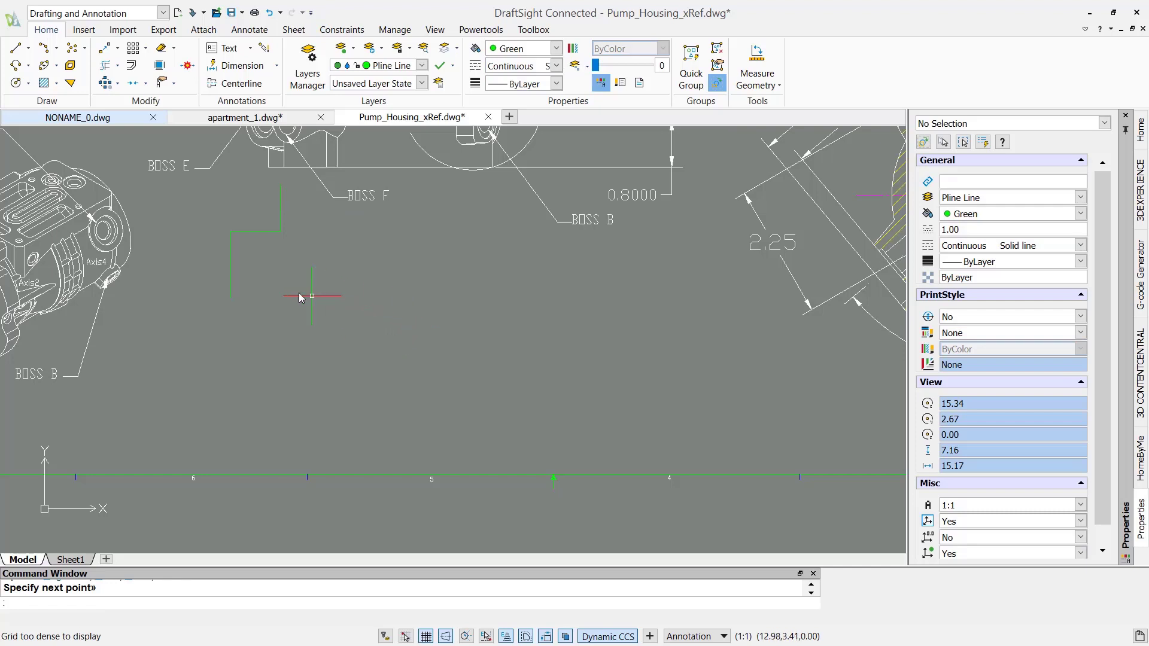
Step: Move the middle horizontal line of the stair shape up by its midpoint grip to about Y 4.93
{"action": "left_click", "coordinate": [256, 232]}
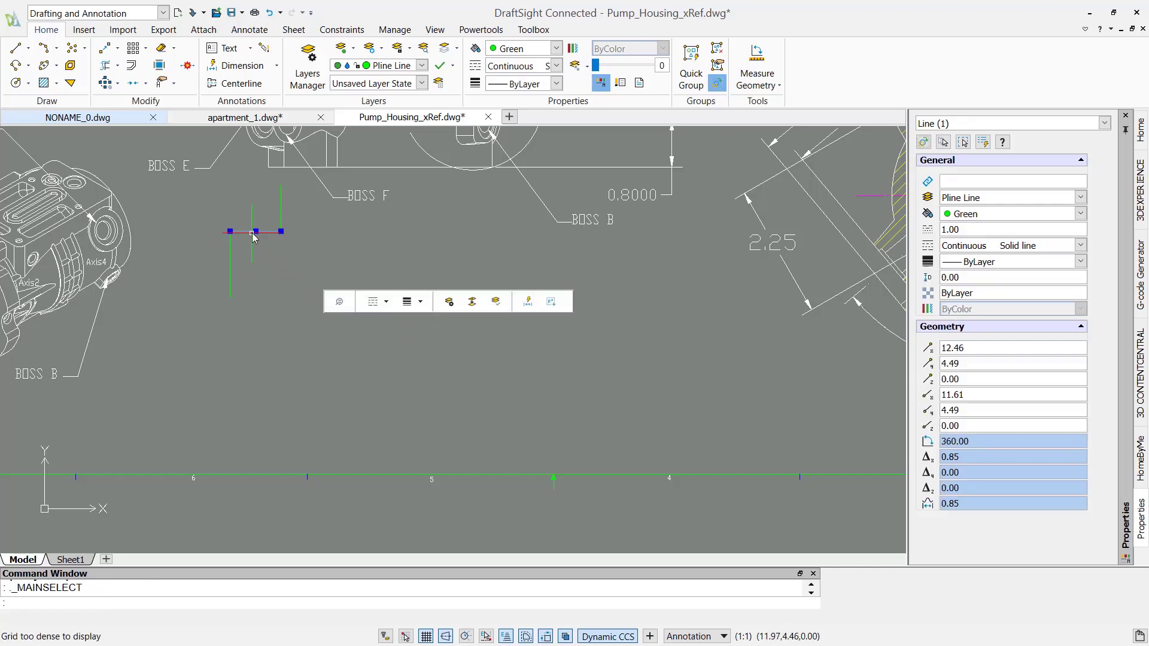
{"action": "left_click", "coordinate": [256, 231]}
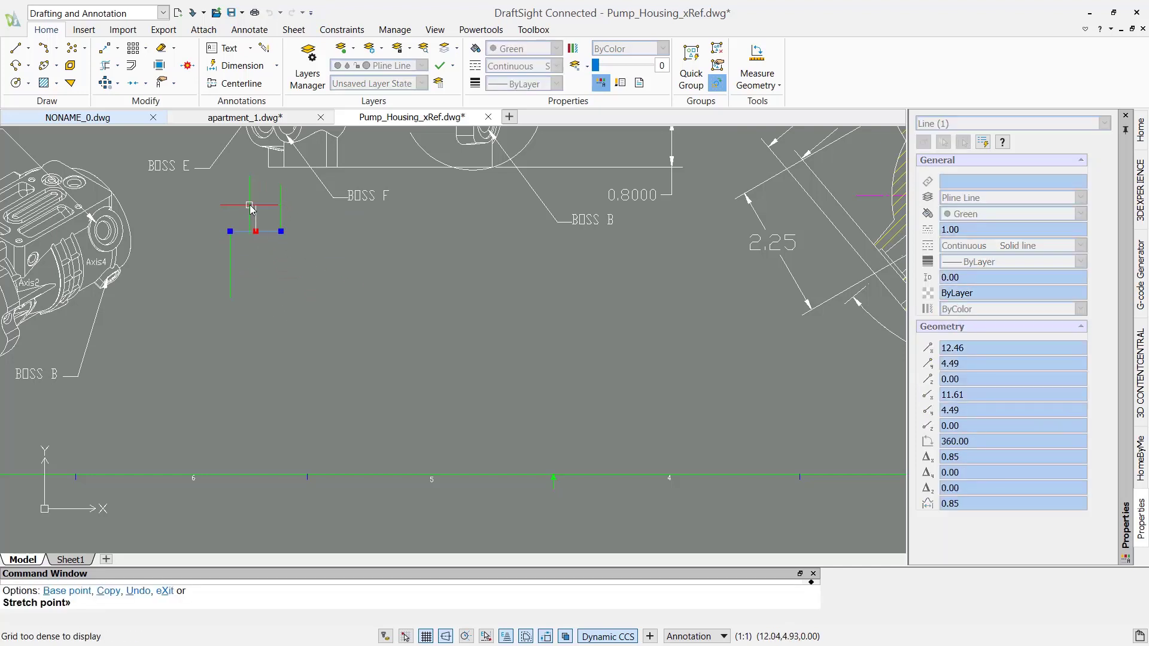
{"action": "left_click", "coordinate": [256, 205]}
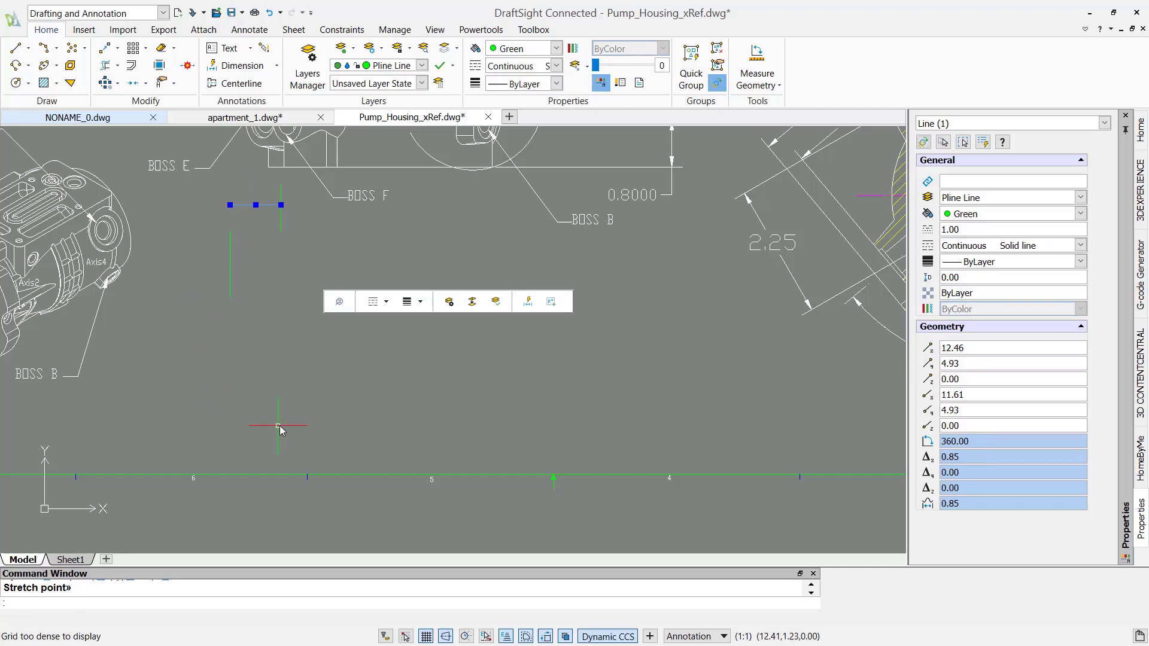
{"action": "key", "text": "Escape"}
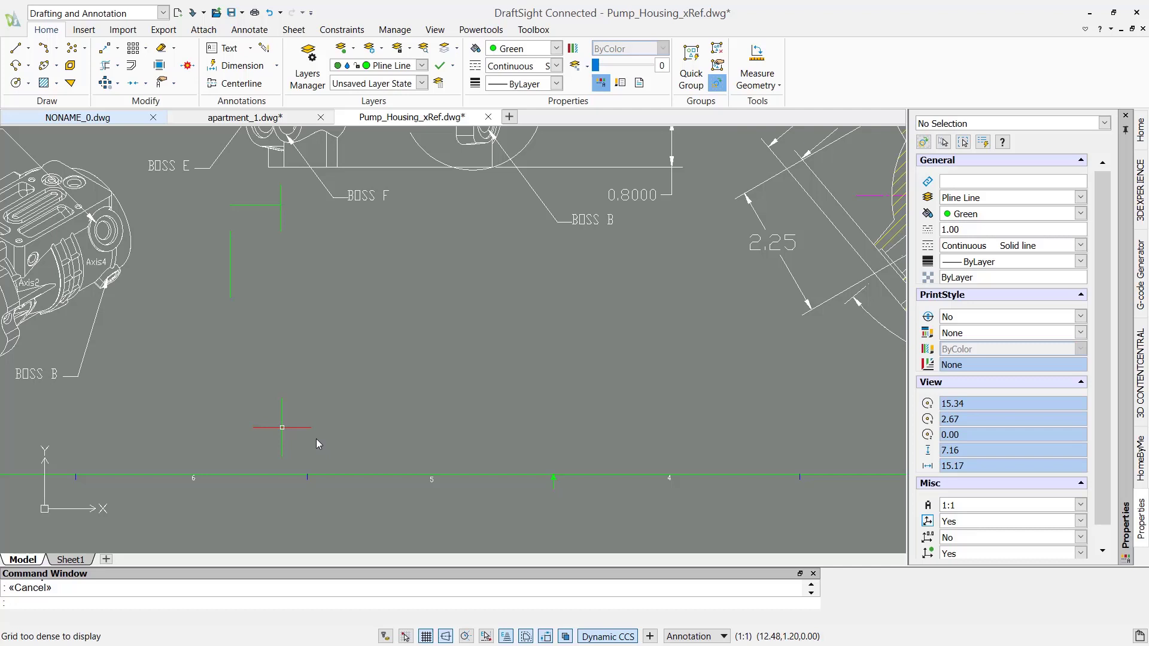
Step: Start a polyline in the empty area with a horizontal segment to the right followed by two opposite arcs forming an S
{"action": "left_click", "coordinate": [29, 67]}
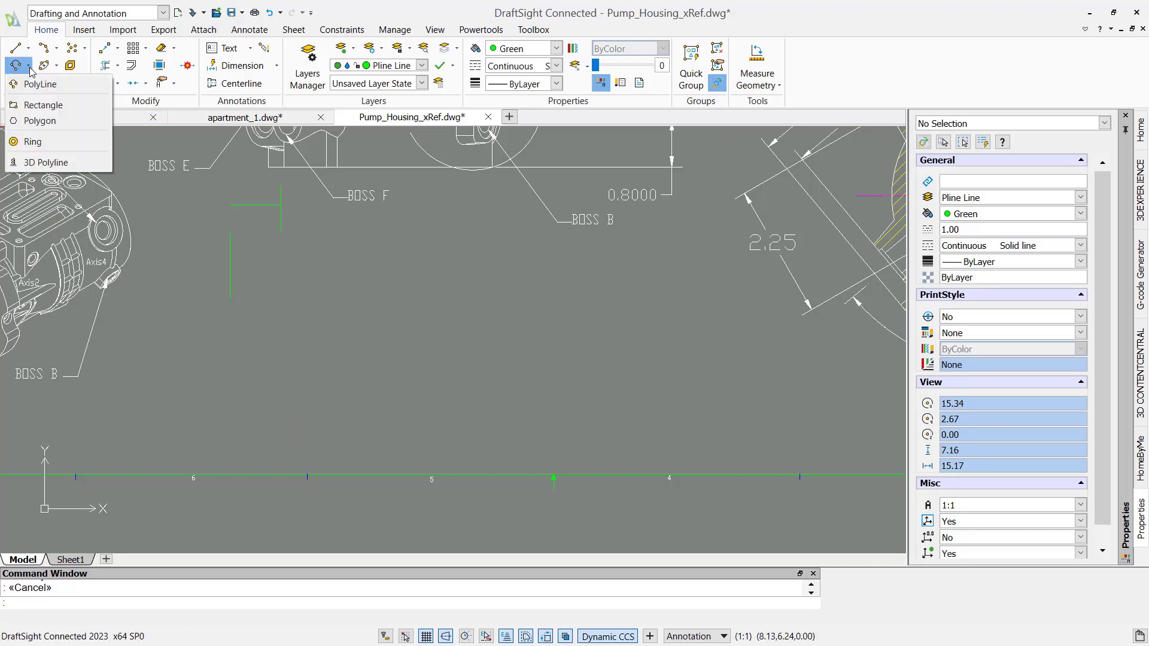
{"action": "left_click", "coordinate": [41, 85]}
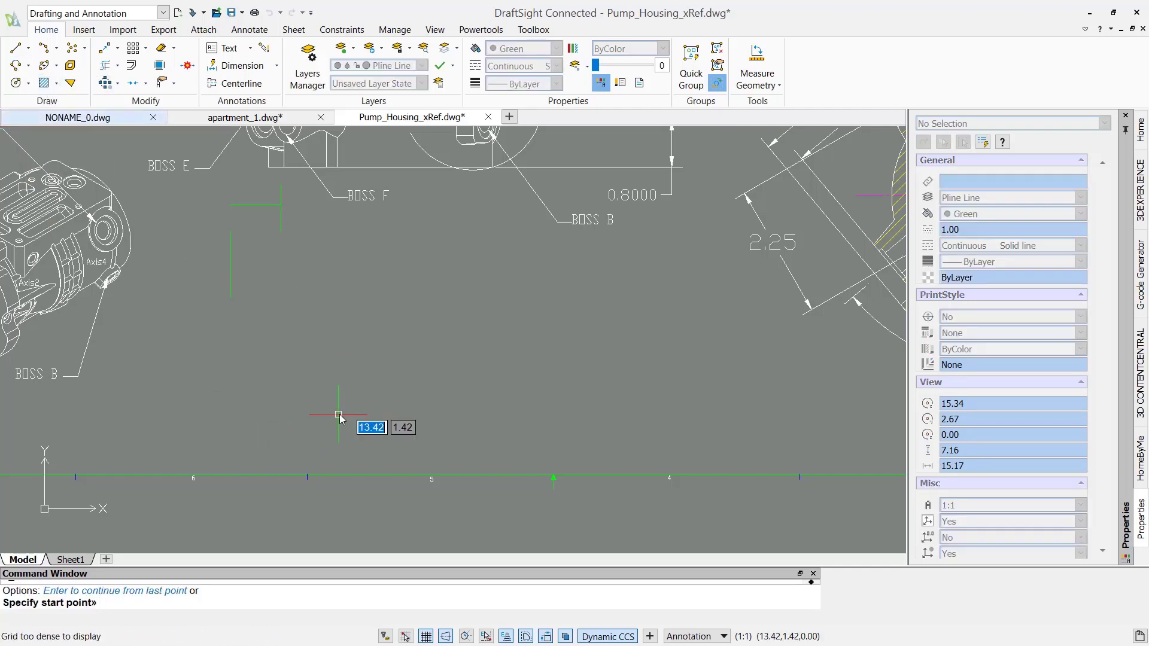
{"action": "left_click", "coordinate": [315, 348]}
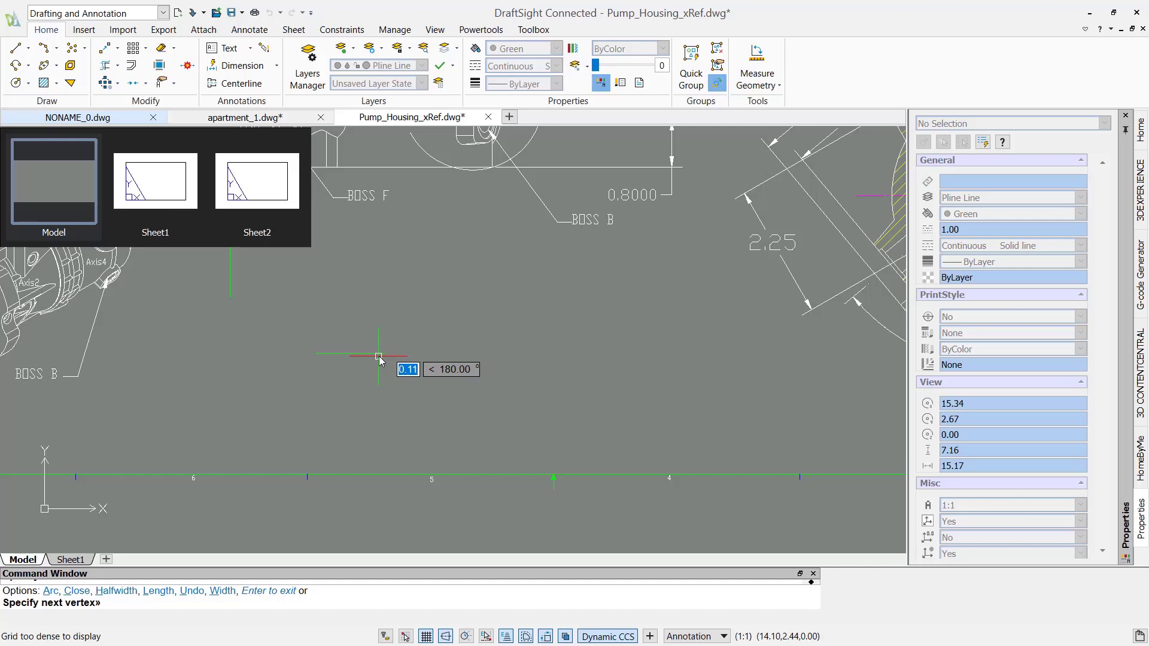
{"action": "type", "text": "a"}
{"action": "key", "text": "Return"}
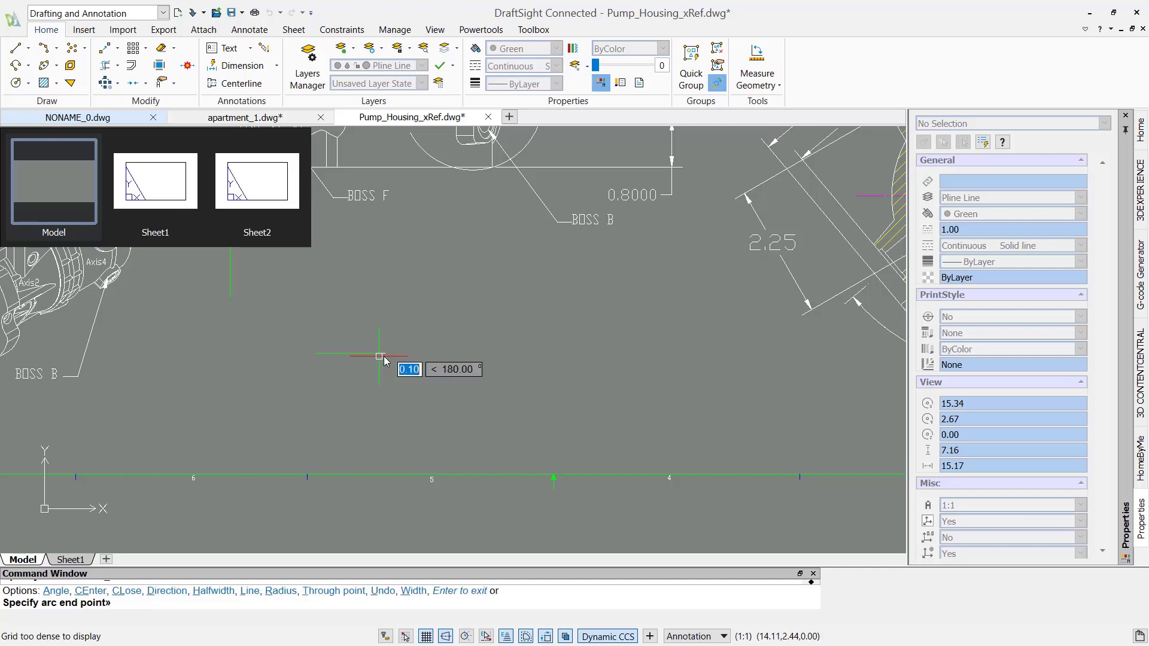
{"action": "left_click", "coordinate": [386, 312]}
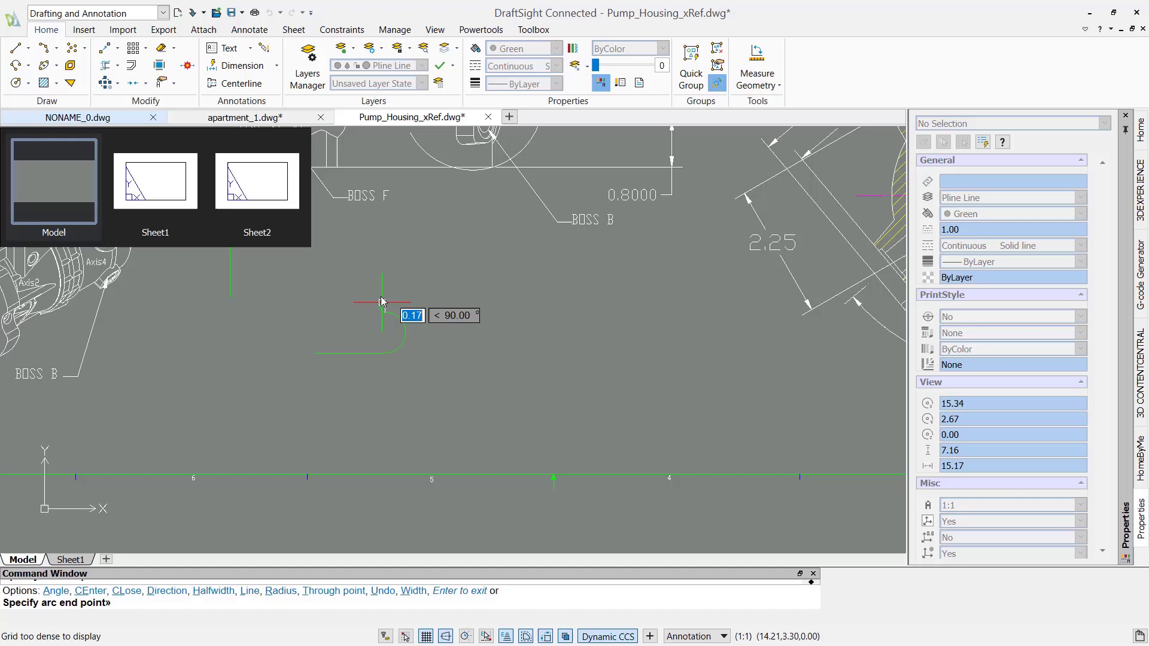
{"action": "left_click", "coordinate": [386, 270]}
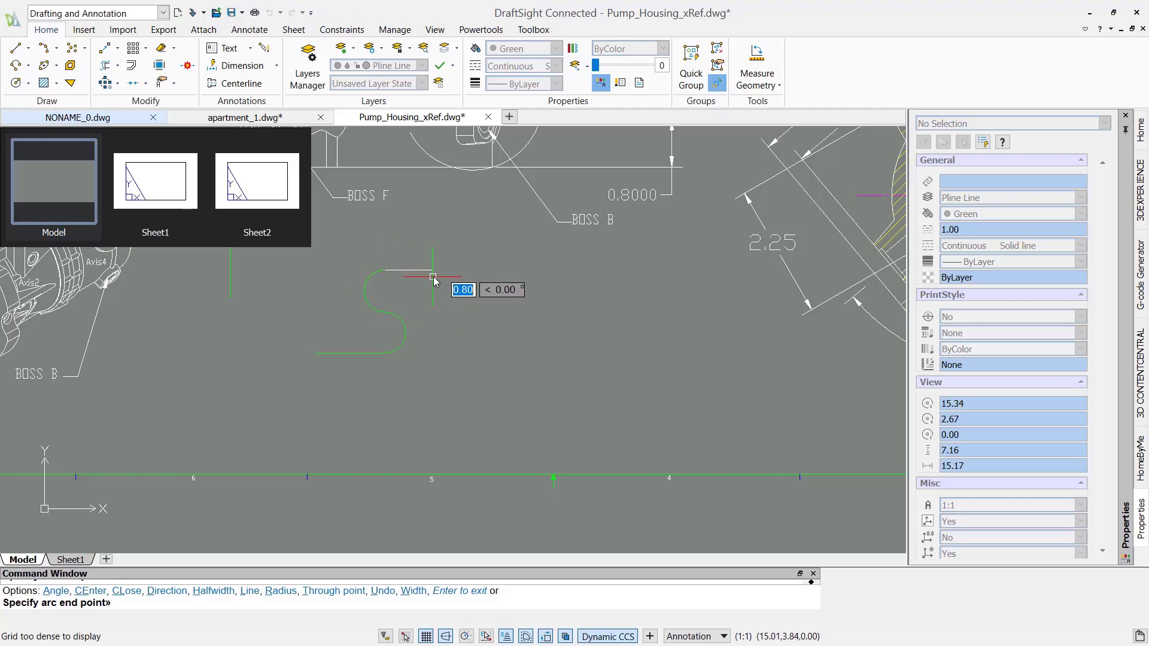
Step: Continue the polyline with straight segments going right, down, right, down and left, and close it back to its start point
{"action": "type", "text": "l"}
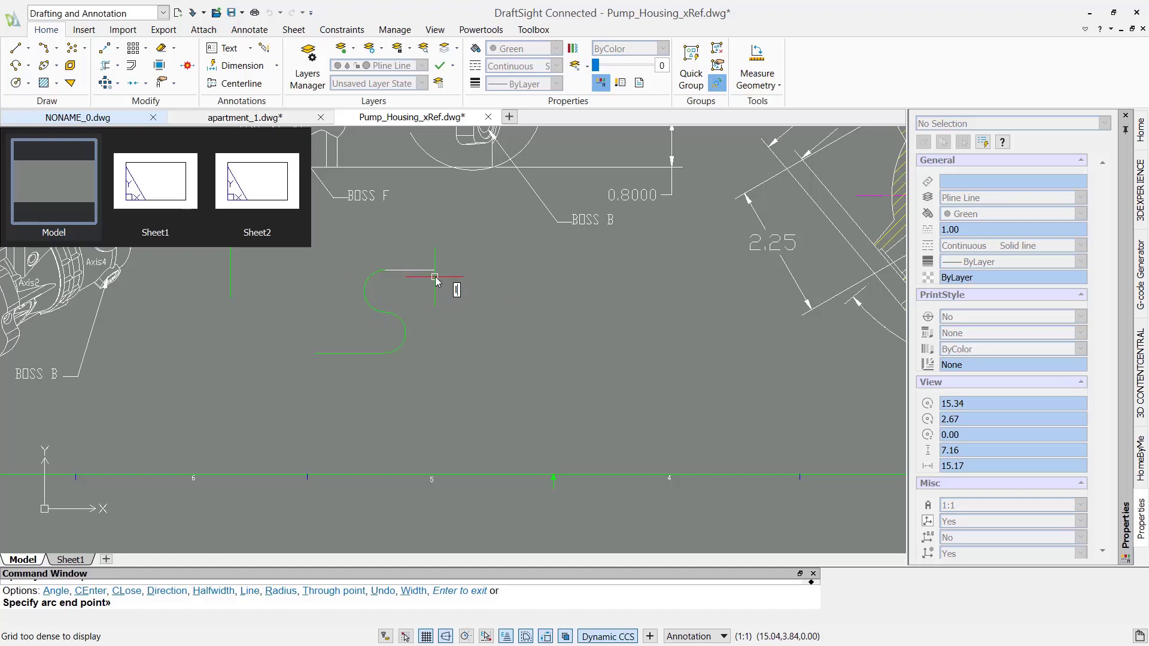
{"action": "key", "text": "Return"}
{"action": "left_click", "coordinate": [519, 282]}
{"action": "left_click", "coordinate": [518, 341]}
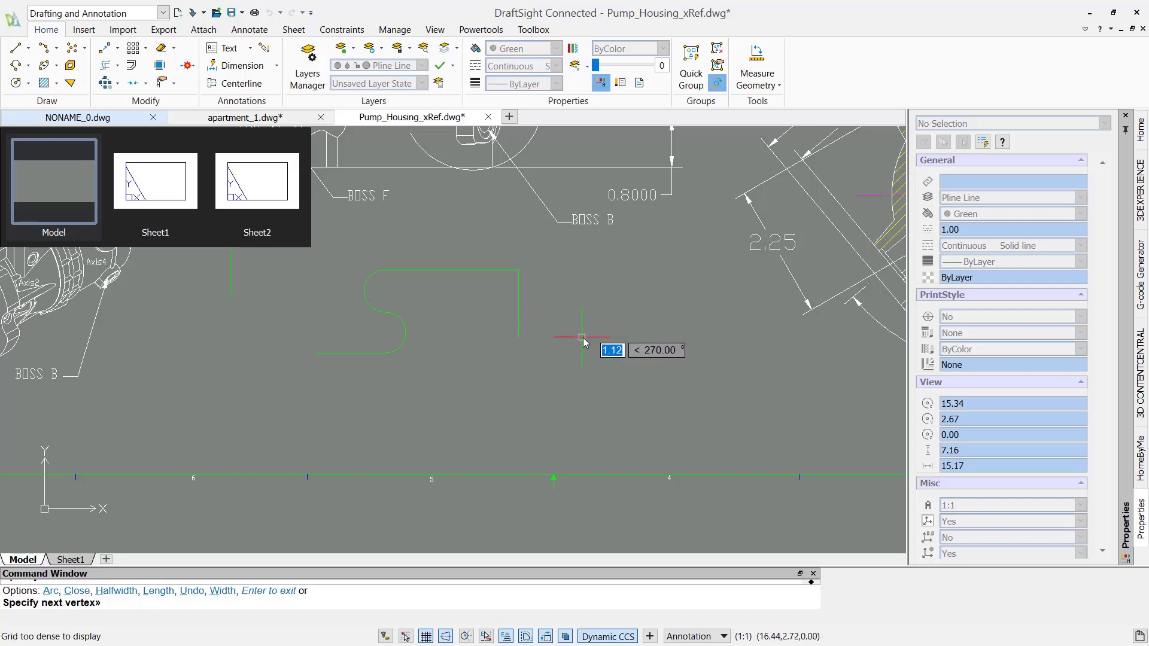
{"action": "left_click", "coordinate": [650, 341]}
{"action": "left_click", "coordinate": [650, 441]}
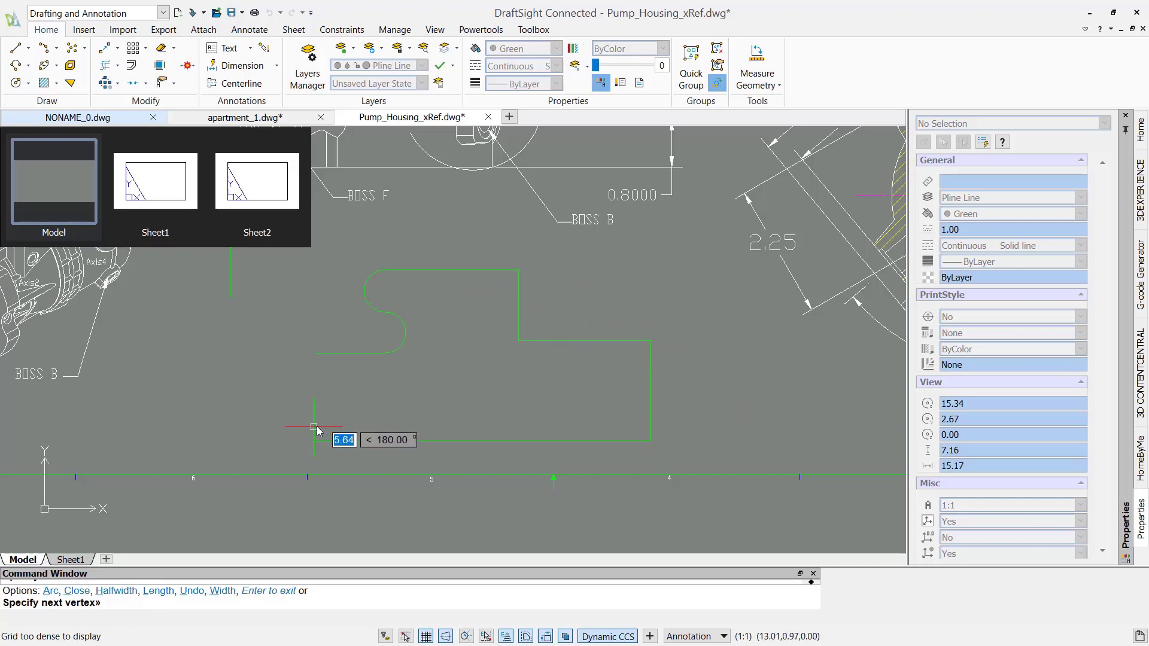
{"action": "type", "text": "c"}
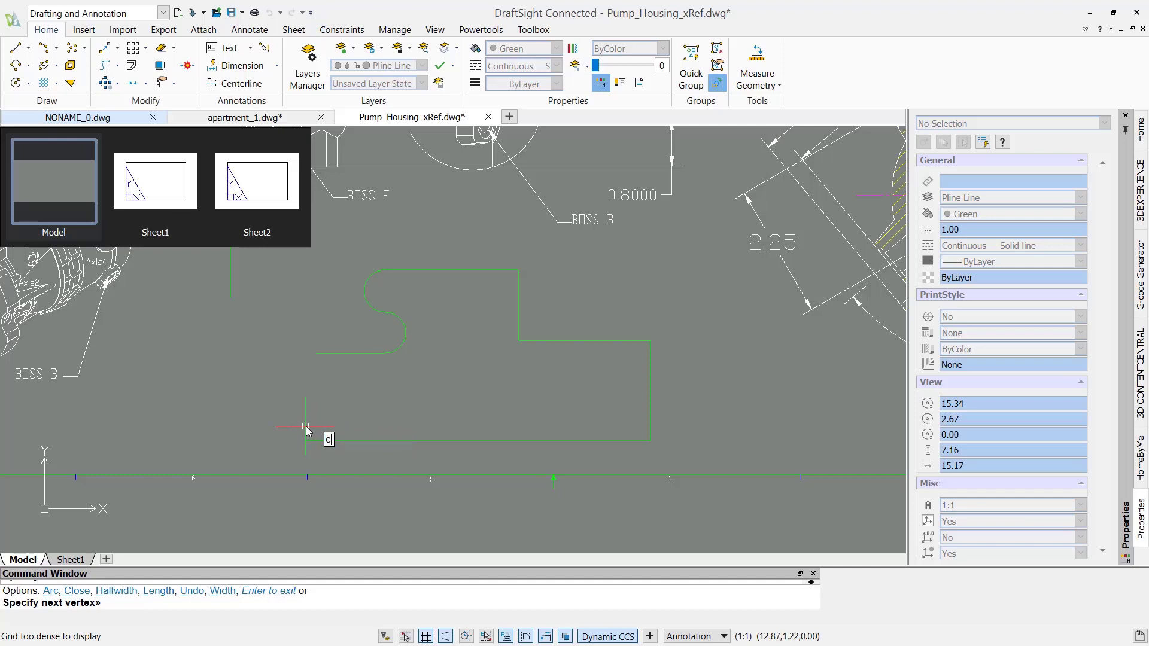
{"action": "key", "text": "Return"}
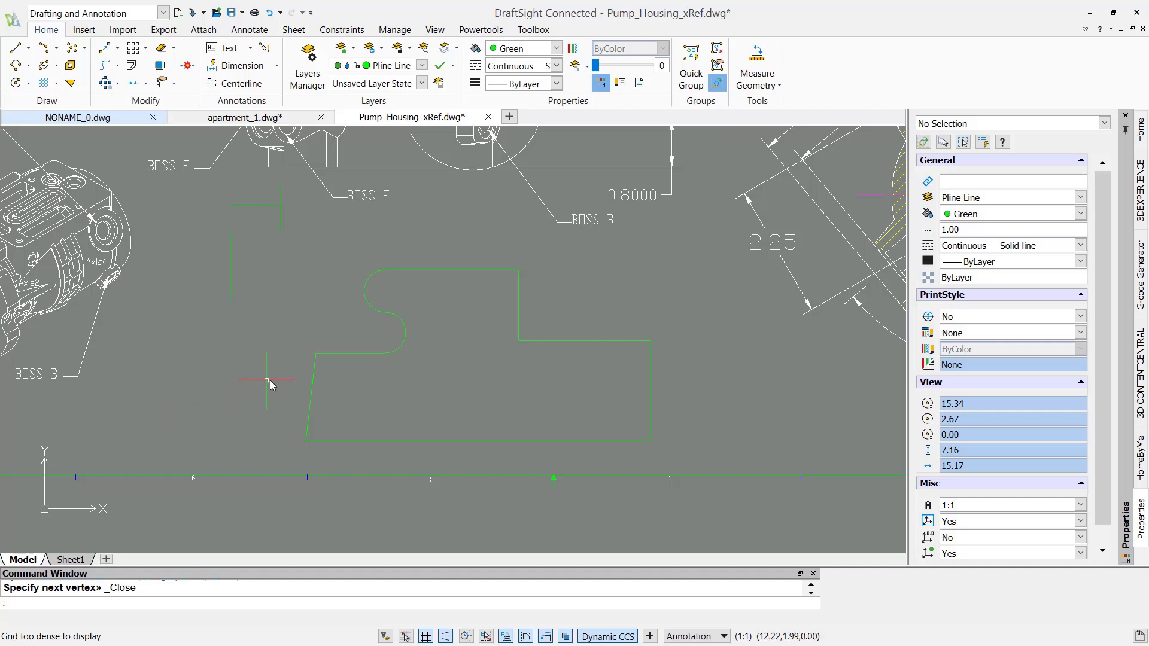
Step: Stretch the closed polyline's slanted edge outward by about 1.15 units and enlarge its lower arc, using their midpoint grips
{"action": "left_click", "coordinate": [312, 385]}
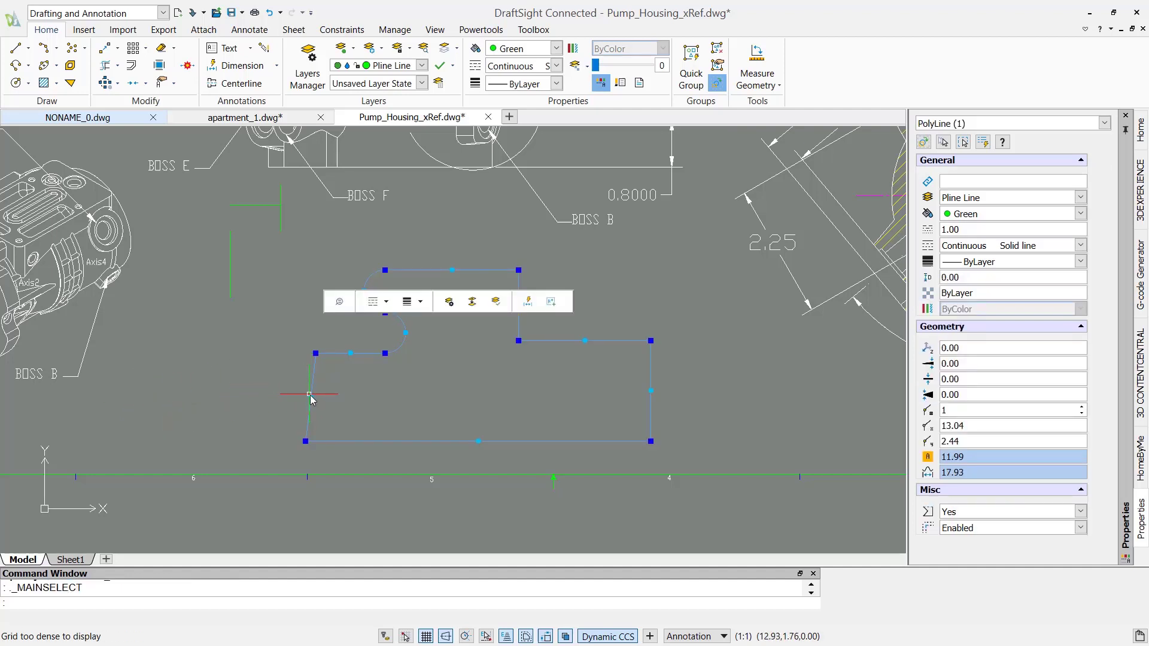
{"action": "left_click", "coordinate": [310, 394]}
{"action": "left_click", "coordinate": [242, 397]}
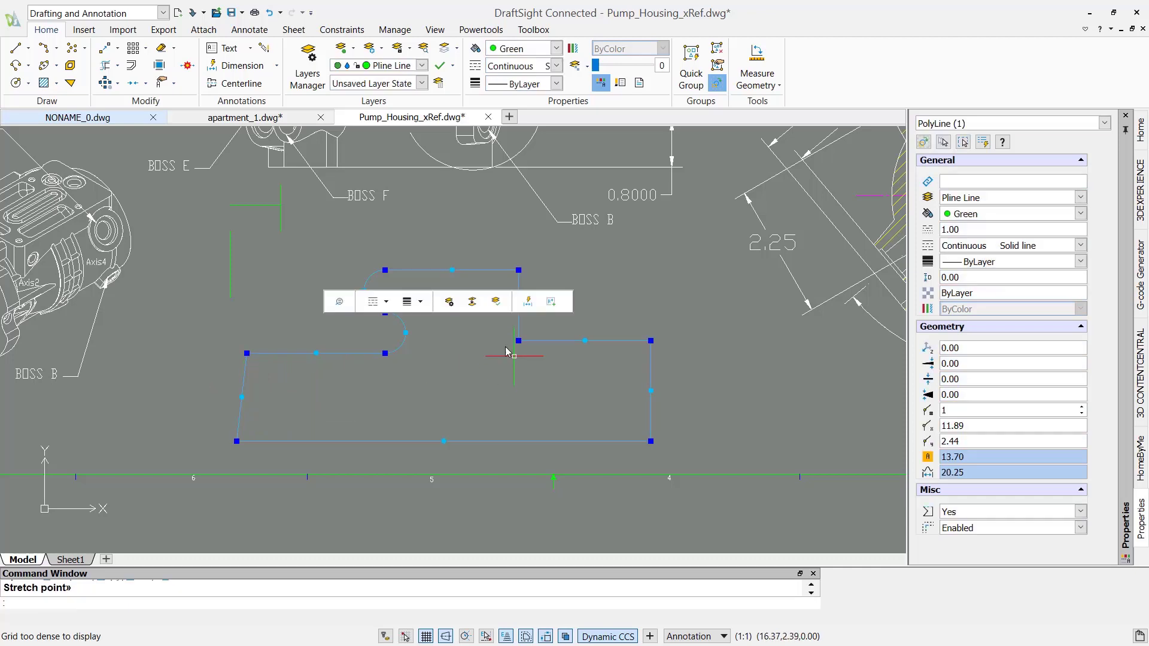
{"action": "left_click", "coordinate": [405, 332]}
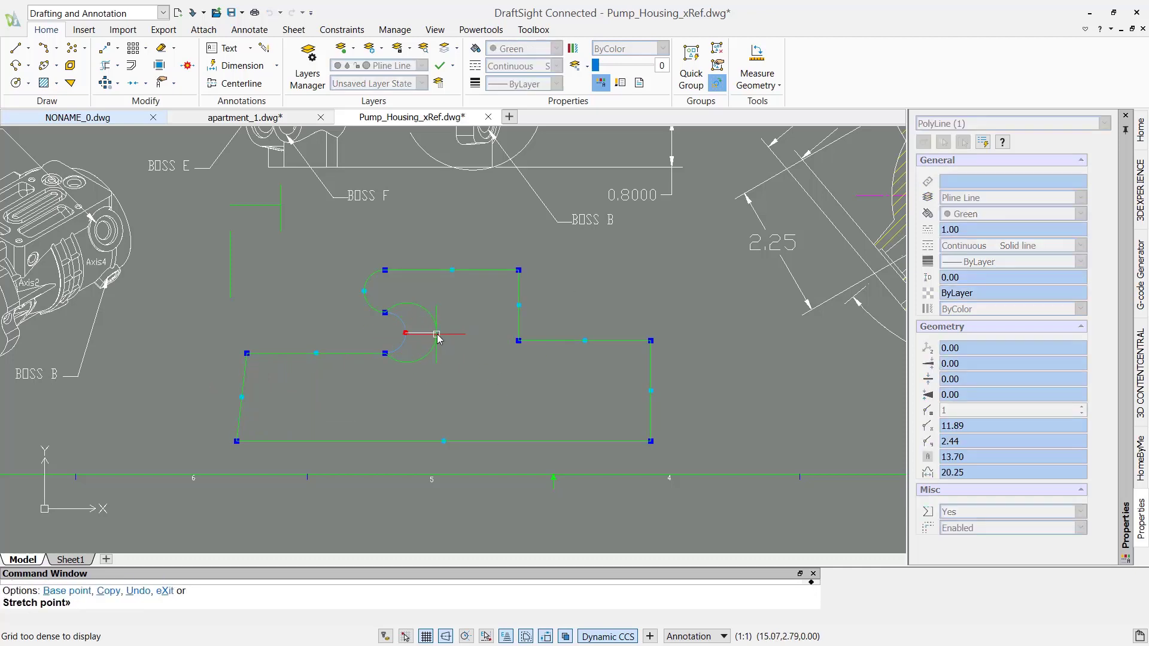
{"action": "left_click", "coordinate": [437, 334]}
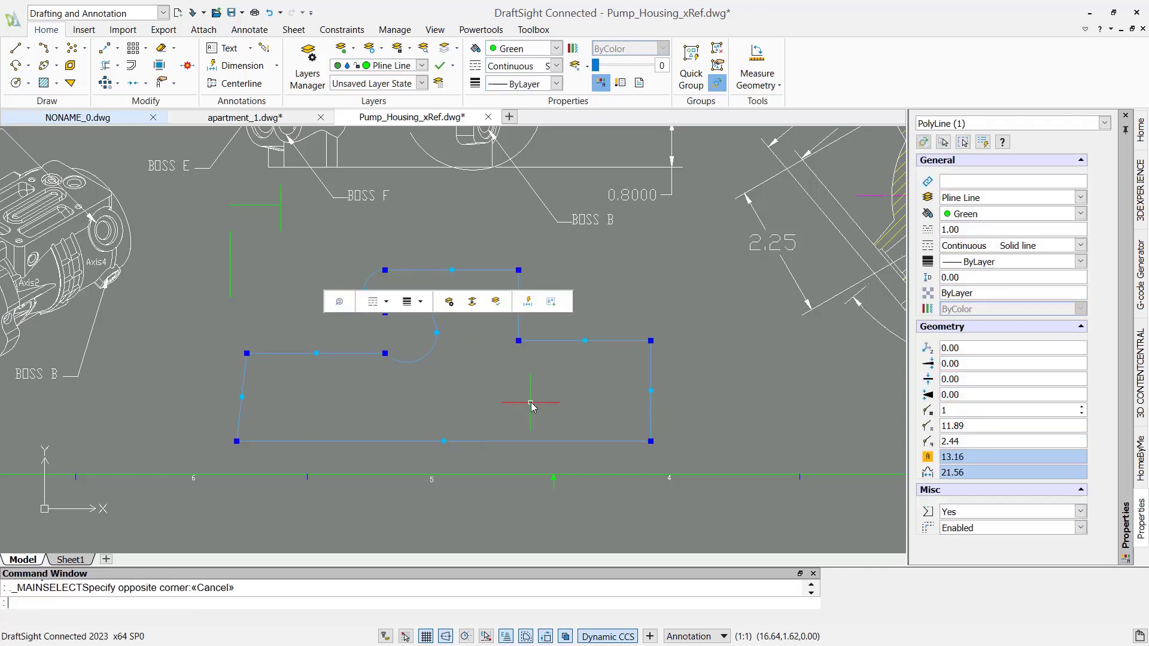
{"action": "key", "text": "Escape"}
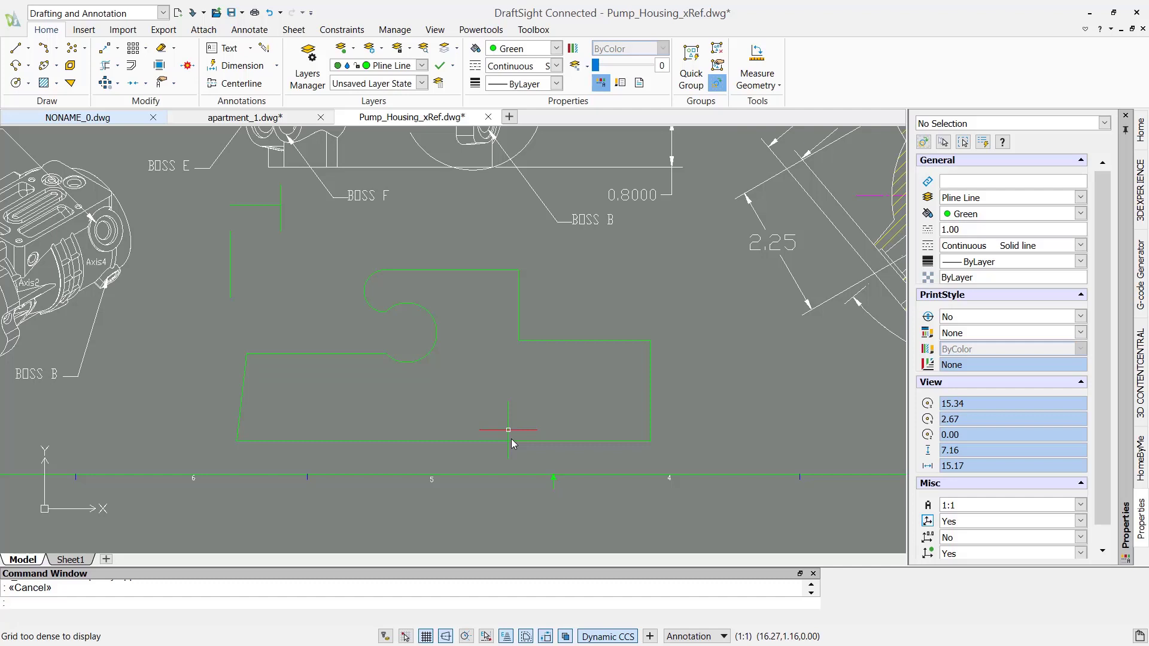
Step: With EditPolyline, move the closed polyline's vertex between the upper-left straight edge and the large arc a short distance straight down
{"action": "type", "text": "PE"}
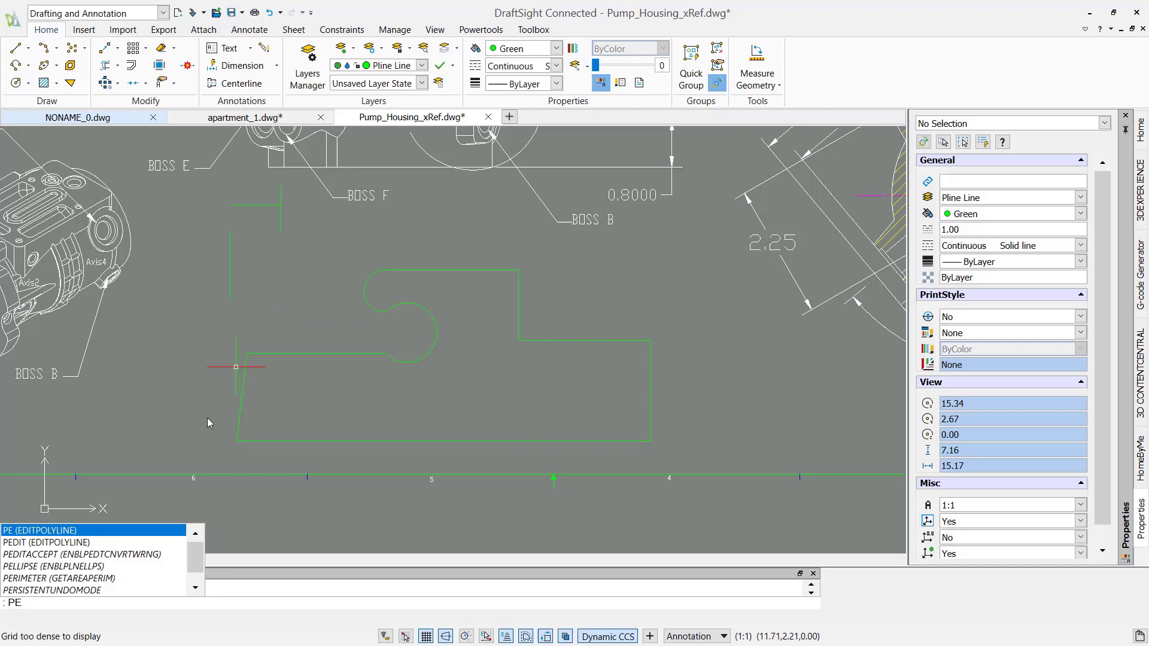
{"action": "left_click", "coordinate": [125, 533]}
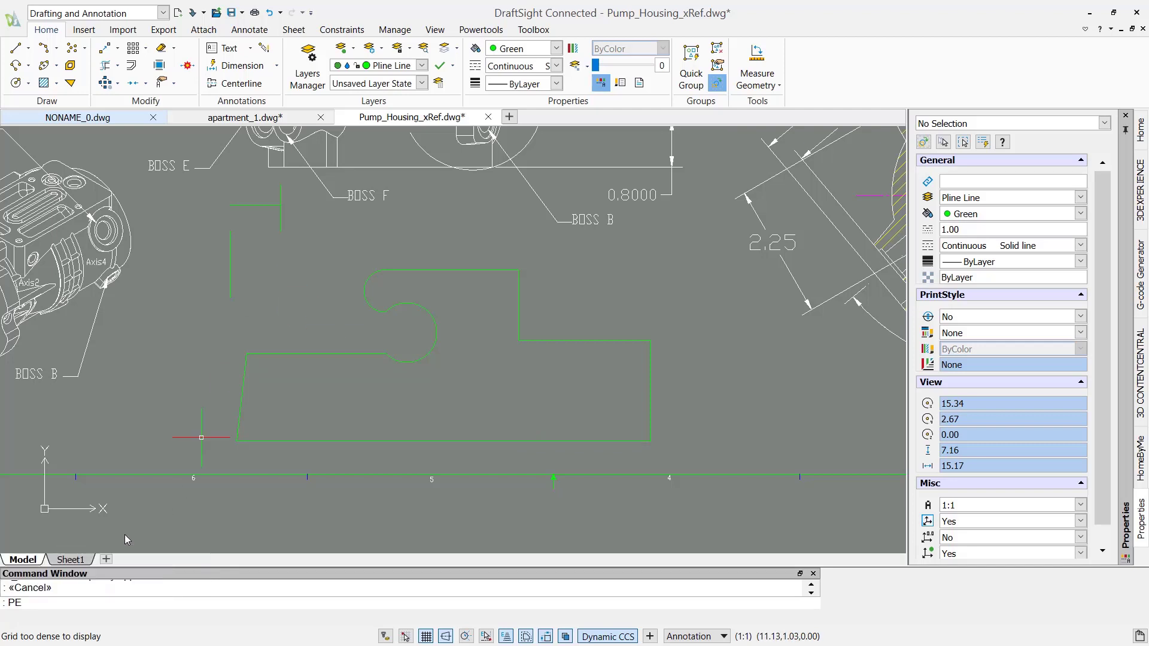
{"action": "left_click", "coordinate": [243, 392]}
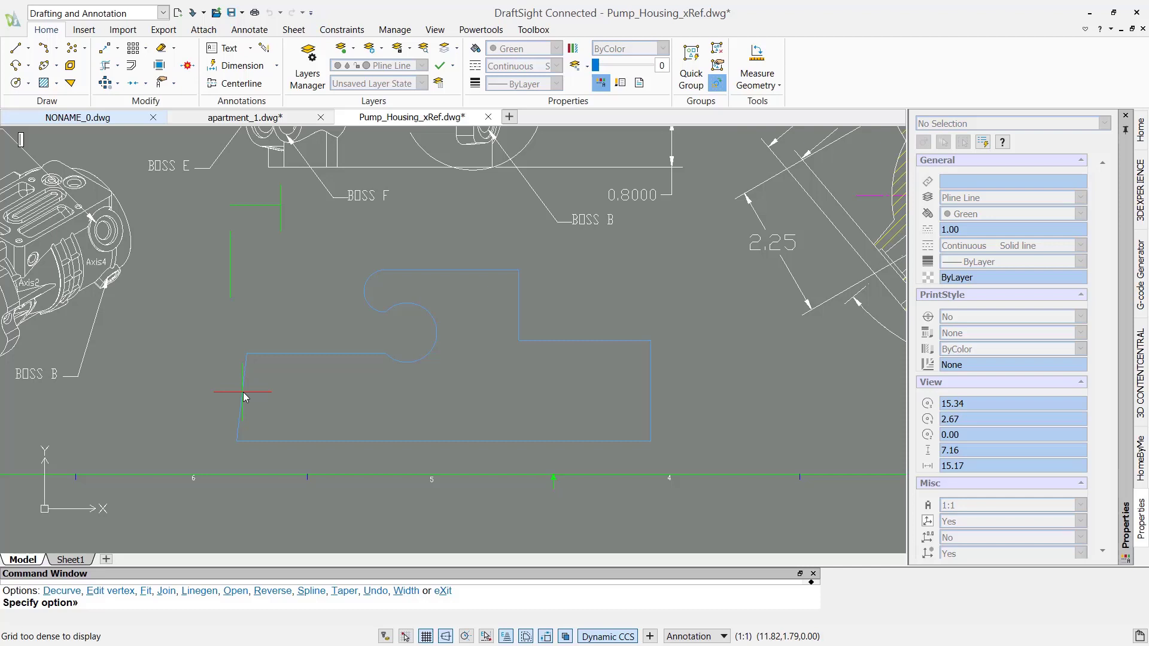
{"action": "type", "text": "e"}
{"action": "key", "text": "Return"}
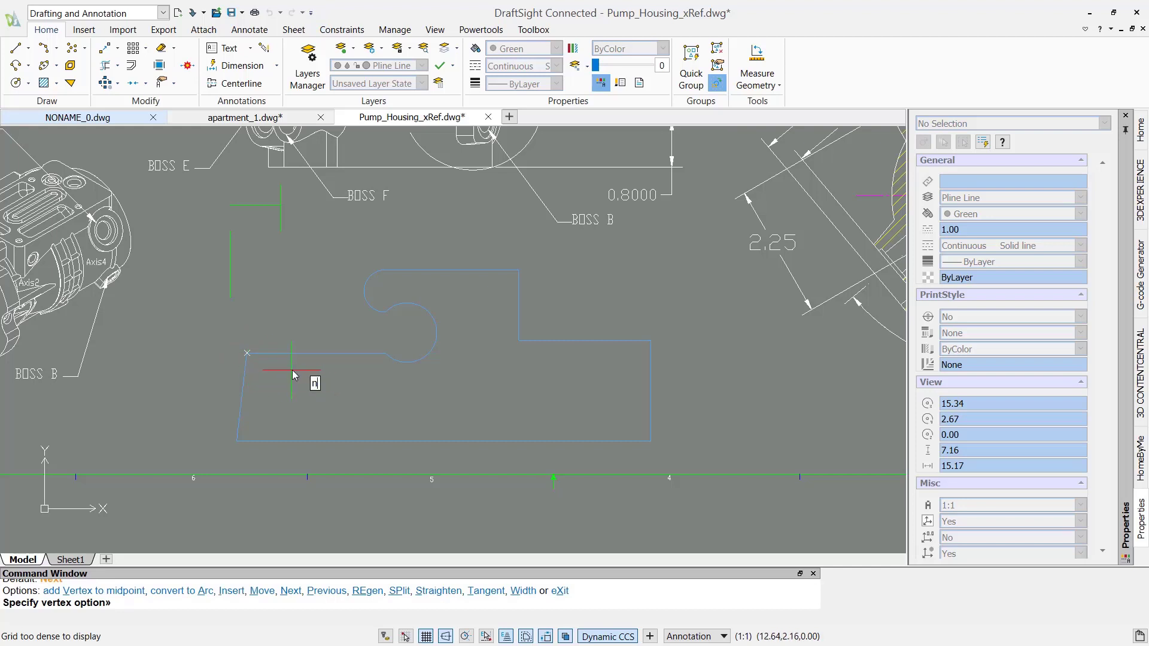
{"action": "key", "text": "Return"}
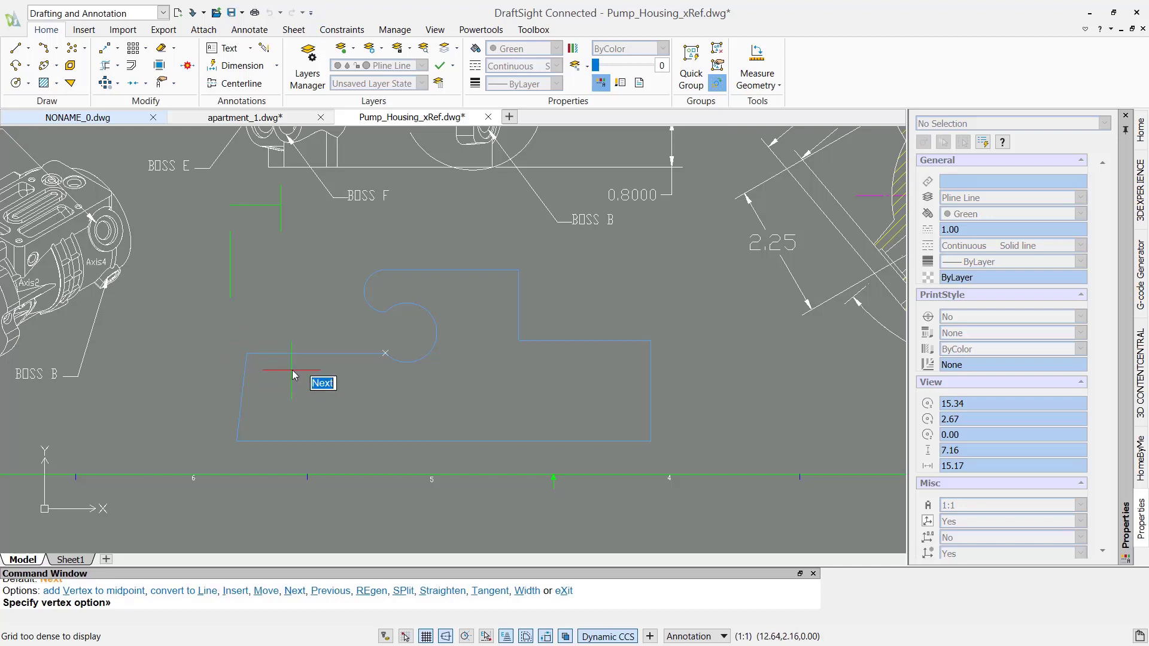
{"action": "type", "text": "m"}
{"action": "key", "text": "Return"}
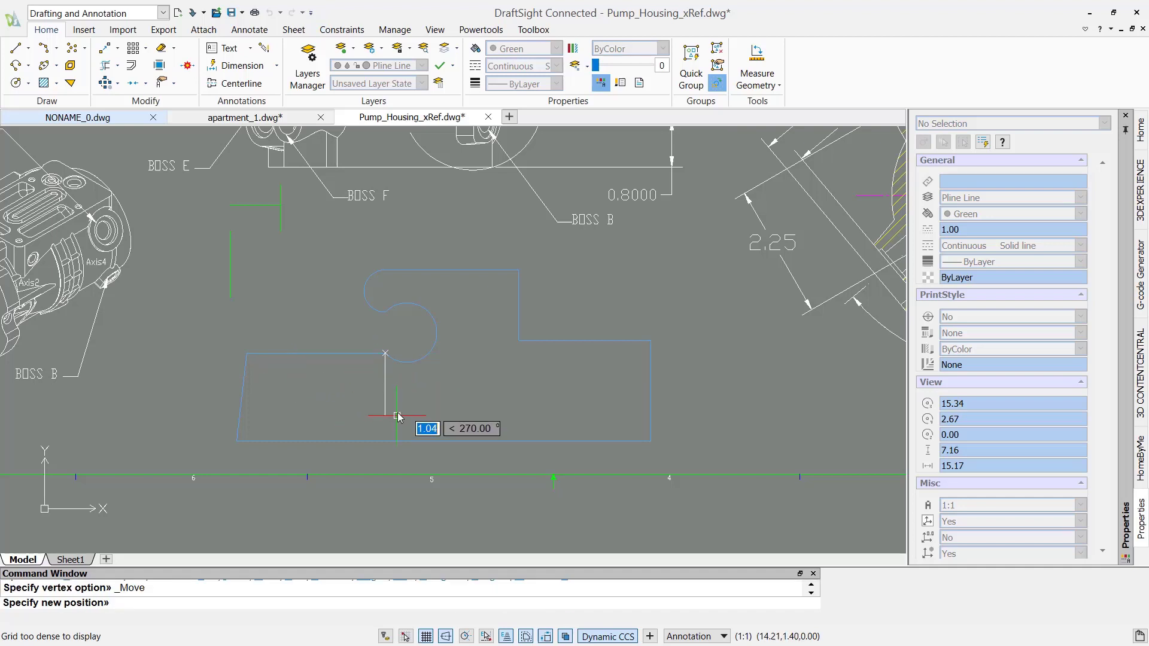
{"action": "left_click", "coordinate": [386, 388]}
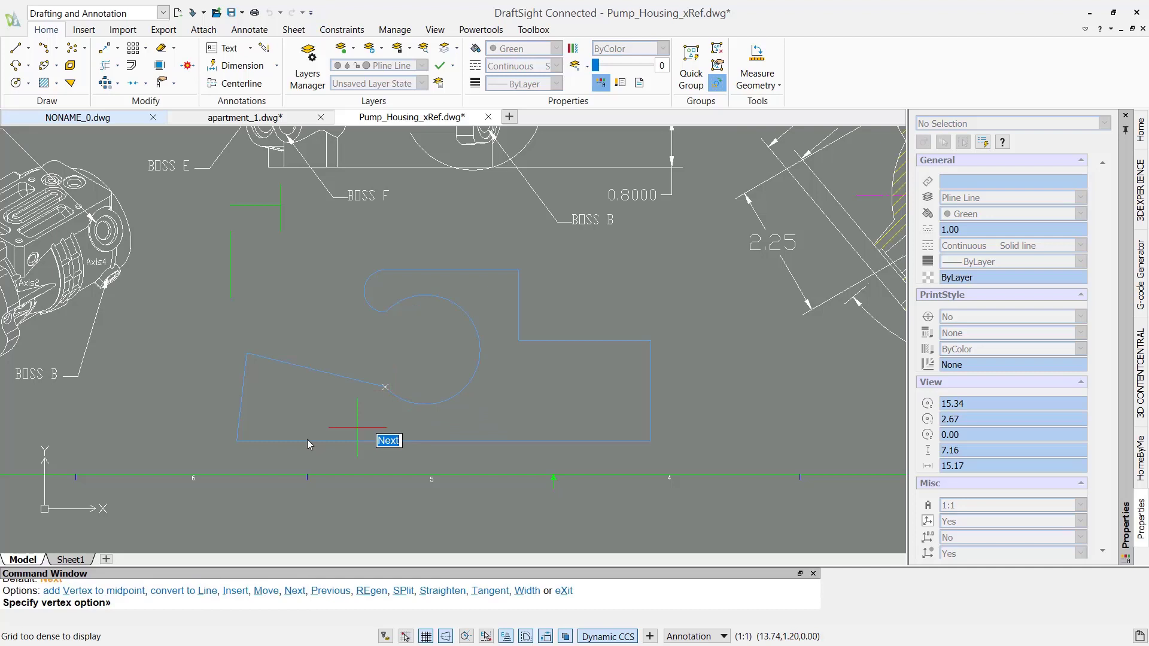
{"action": "type", "text": "w"}
{"action": "key", "text": "Return"}
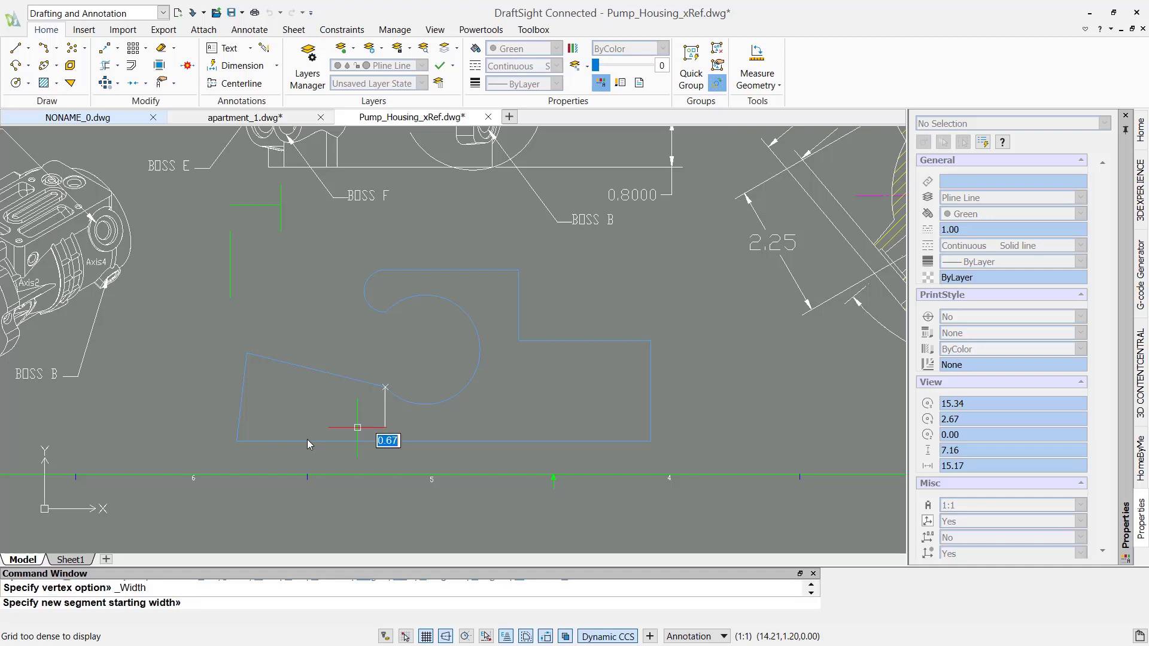
{"action": "key", "text": "Escape"}
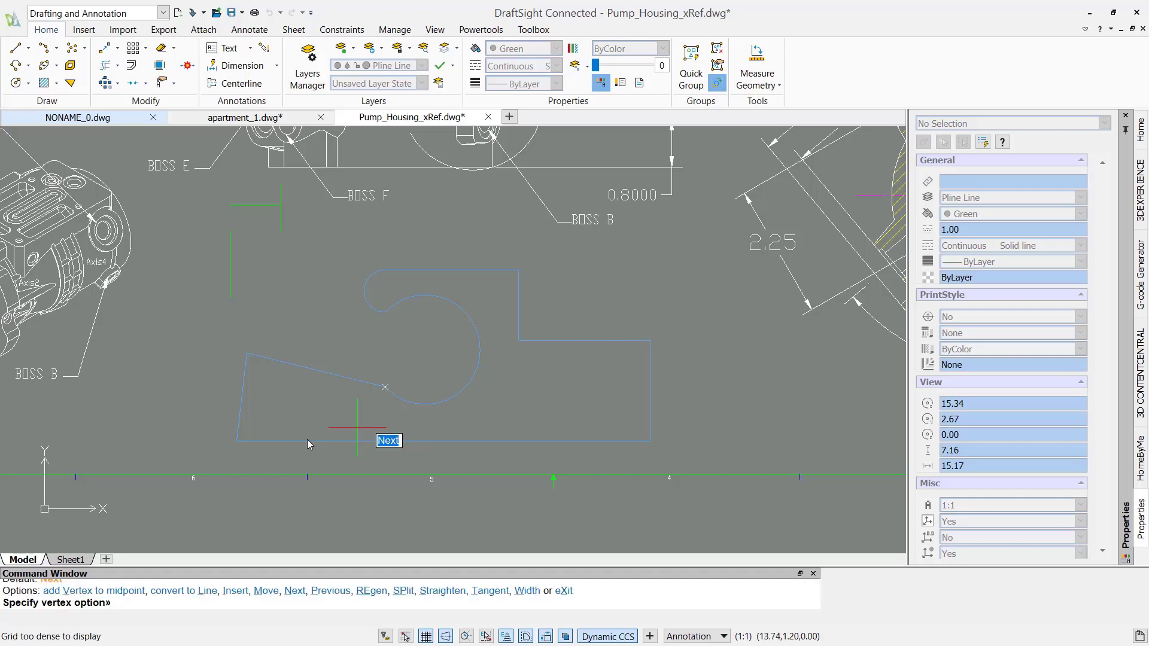
{"action": "key", "text": "Escape"}
{"action": "key", "text": "Escape"}
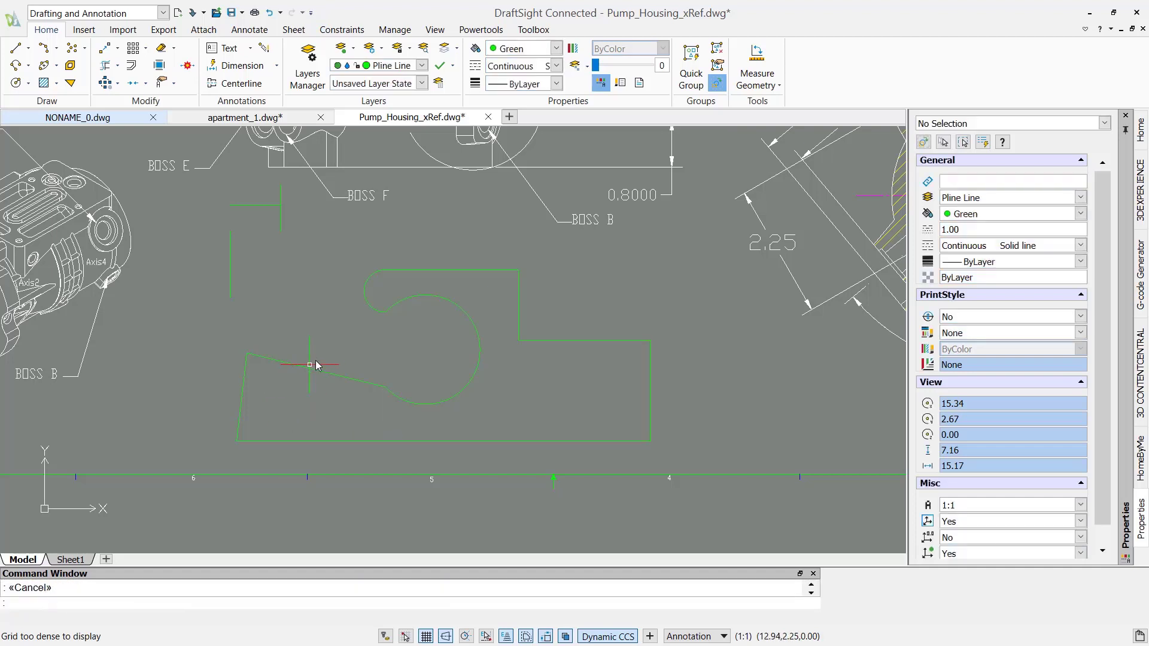
Step: Give the whole closed polyline a uniform width of 0.3 with EditPolyline, and leave the command
{"action": "type", "text": "pedit"}
{"action": "key", "text": "Return"}
{"action": "left_click", "coordinate": [318, 375]}
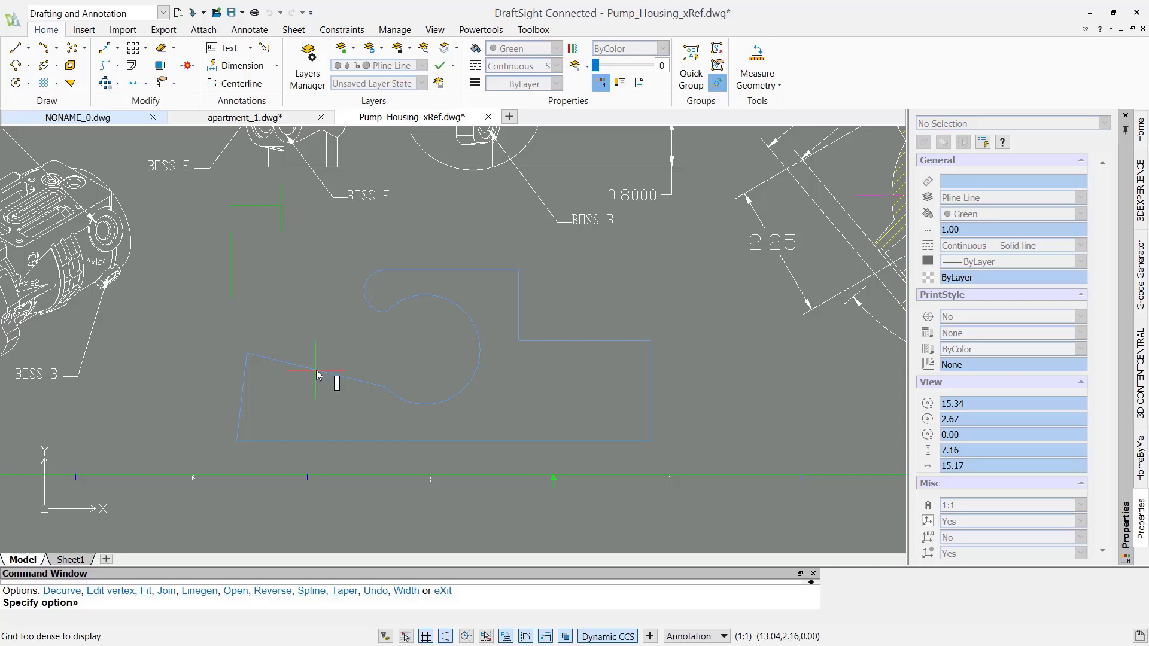
{"action": "type", "text": "w"}
{"action": "key", "text": "Return"}
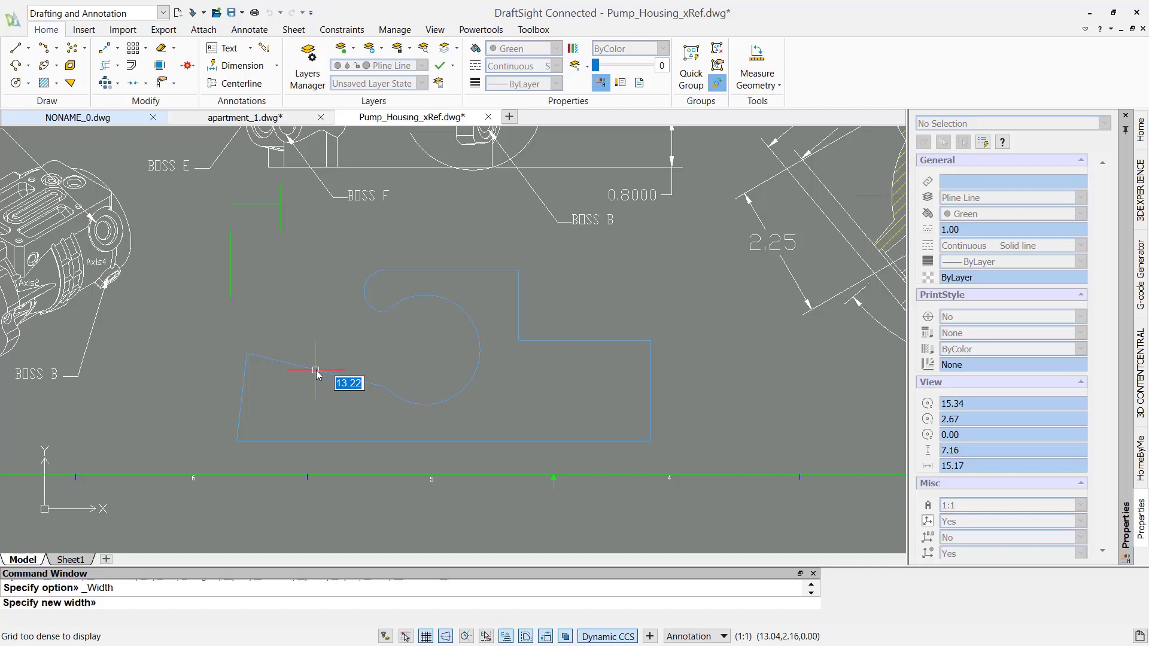
{"action": "type", "text": "0.3"}
{"action": "key", "text": "Return"}
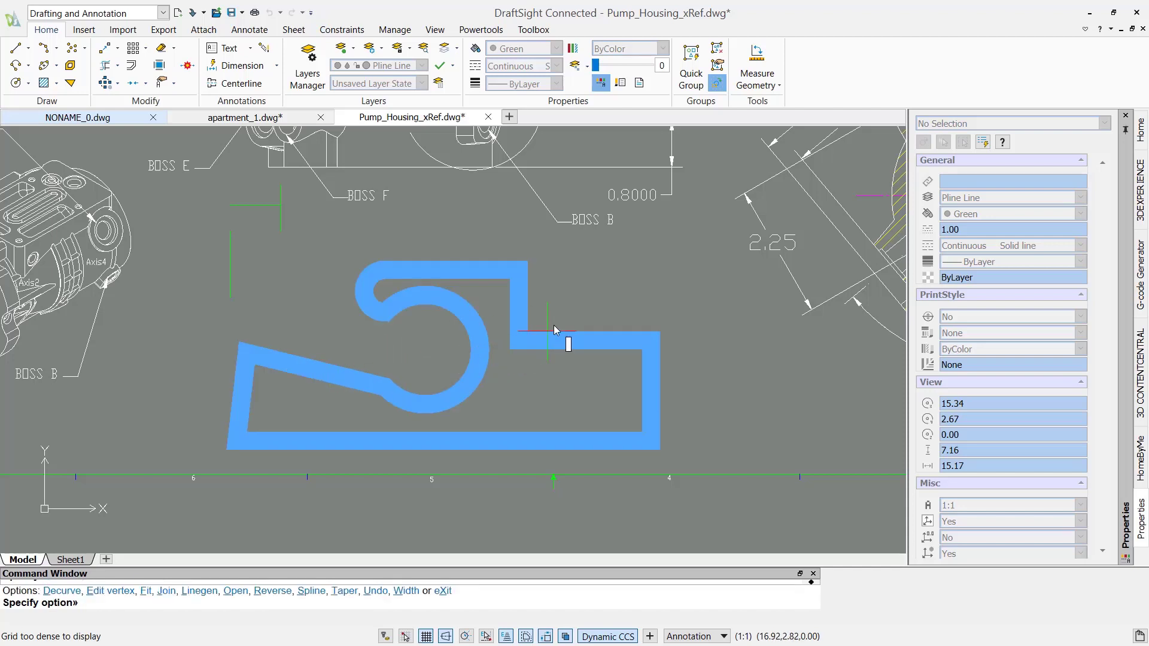
{"action": "key", "text": "Escape"}
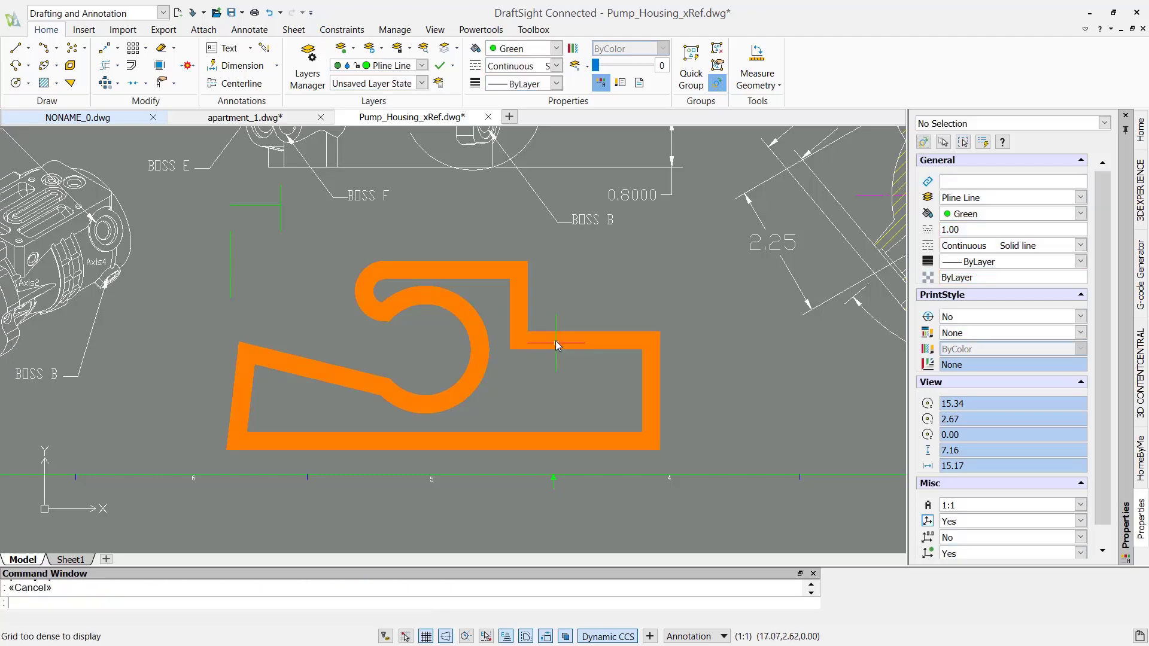
Step: Move the whole closed polyline slightly up and to the right, and clear the selection
{"action": "left_click", "coordinate": [572, 342]}
{"action": "mouse_move", "coordinate": [573, 342]}
{"action": "left_mouse_down"}
{"action": "mouse_move", "coordinate": [628, 371]}
{"action": "mouse_move", "coordinate": [562, 329]}
{"action": "left_mouse_up"}
{"action": "left_click", "coordinate": [629, 371]}
{"action": "key", "text": "Escape"}
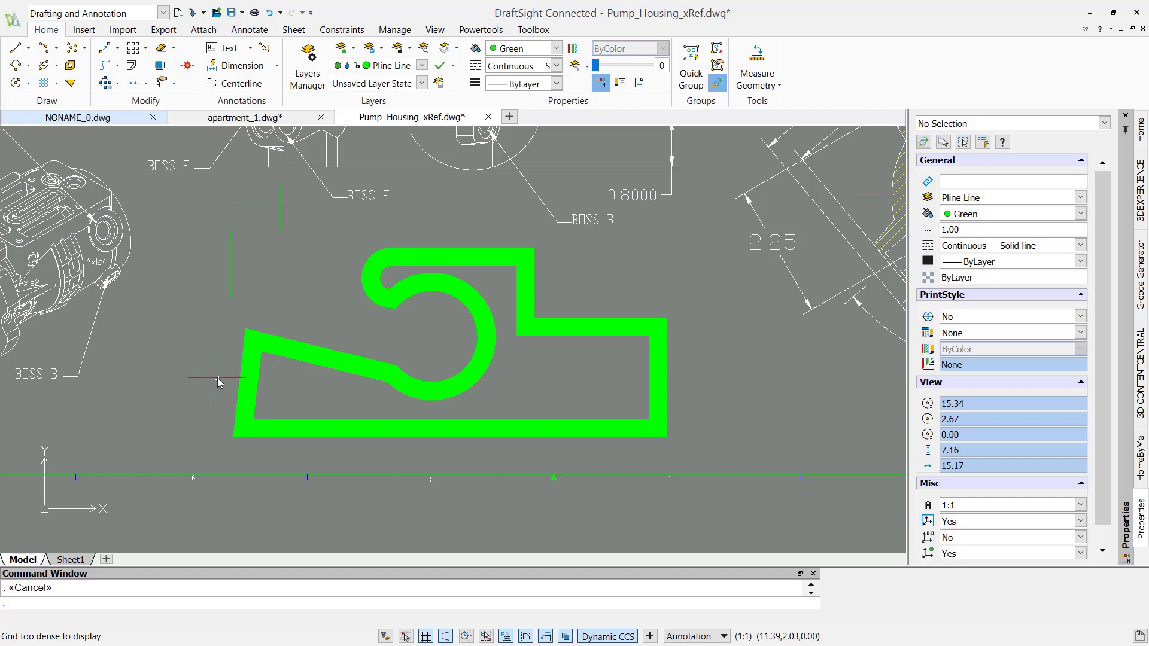
{"action": "left_click", "coordinate": [464, 382]}
{"action": "type", "text": "pest"}
{"action": "key", "text": "Return"}
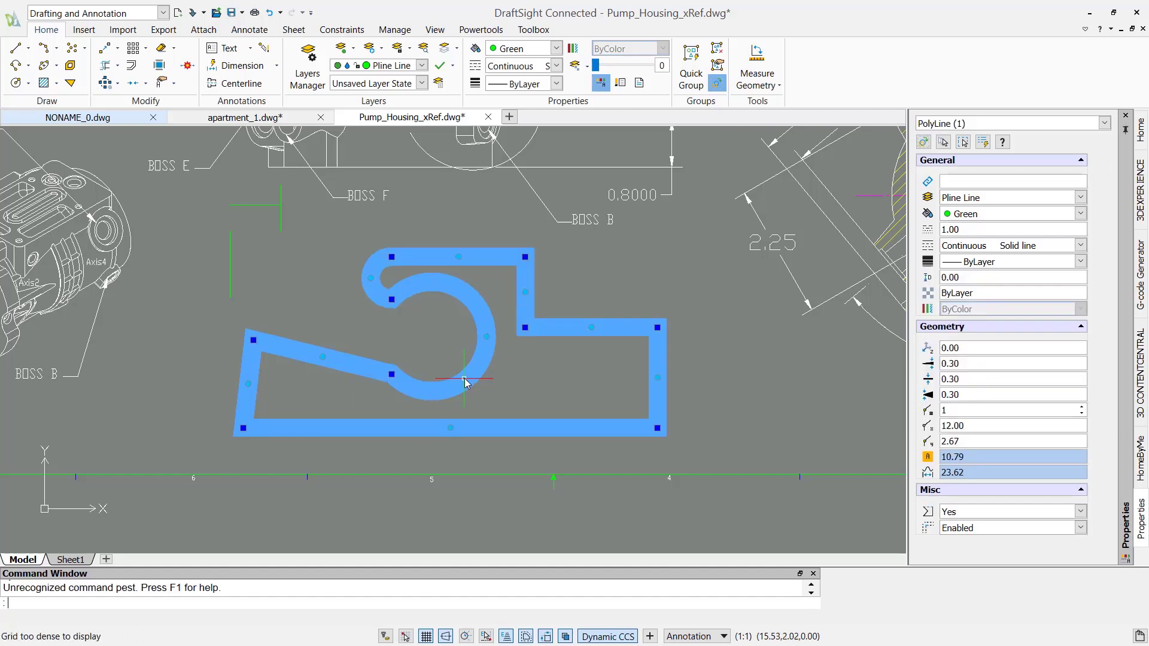
{"action": "key", "text": "Escape"}
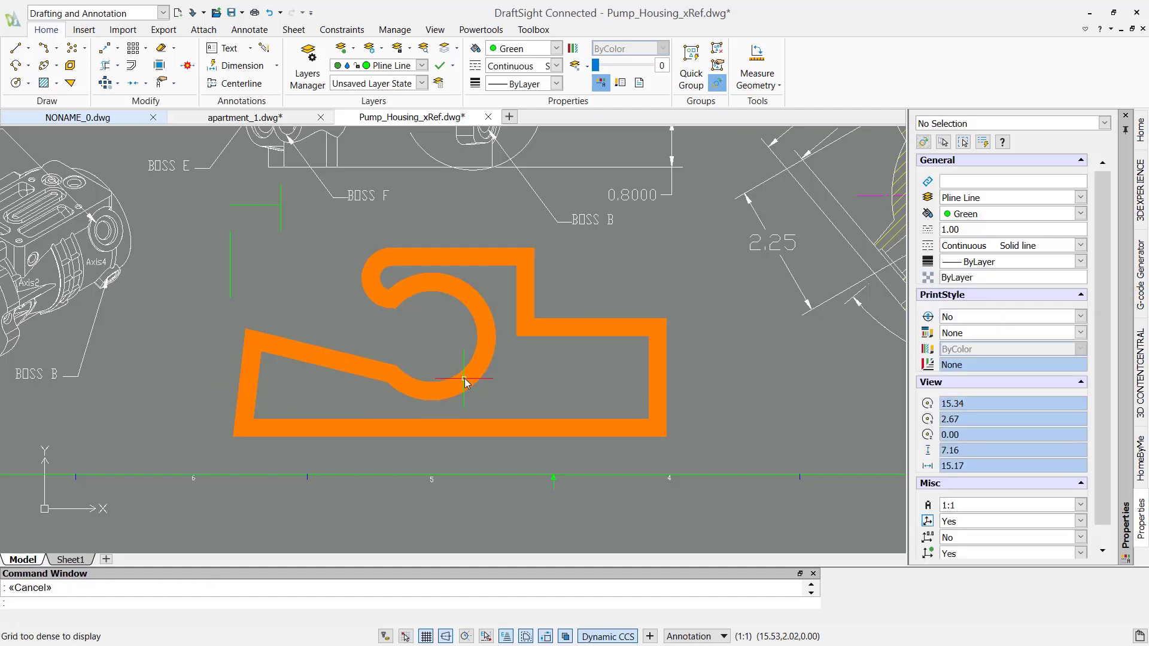
{"action": "type", "text": "pesit"}
{"action": "key", "text": "Return"}
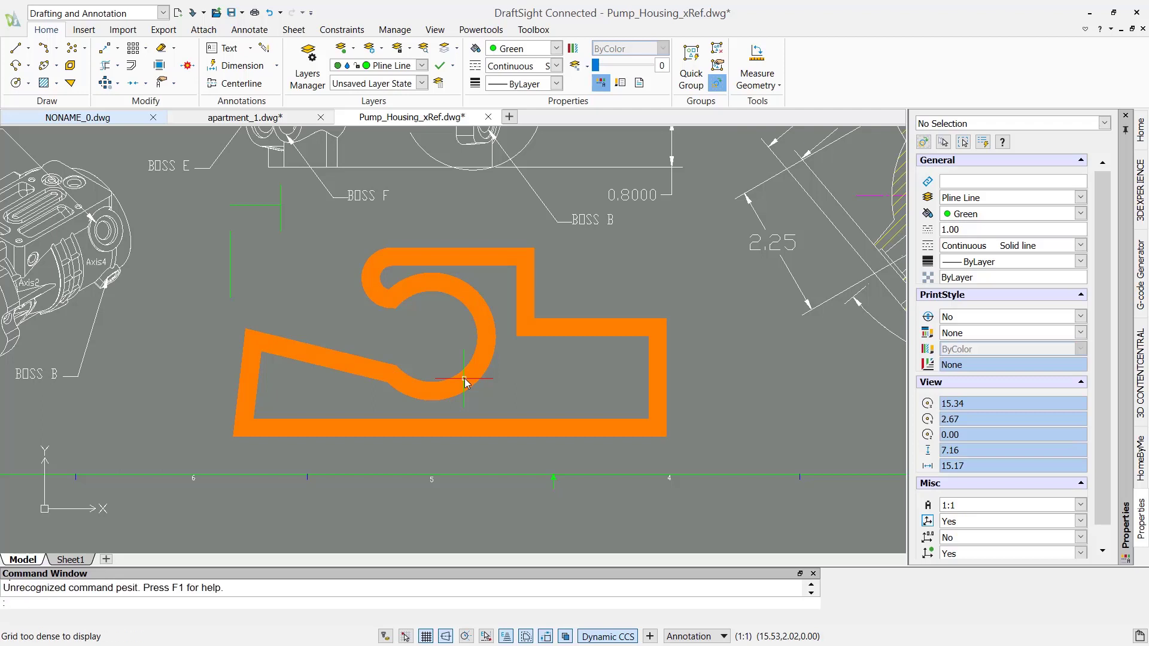
Step: Set the closed polyline's overall width to 0.15 with EditPolyline
{"action": "type", "text": "pe"}
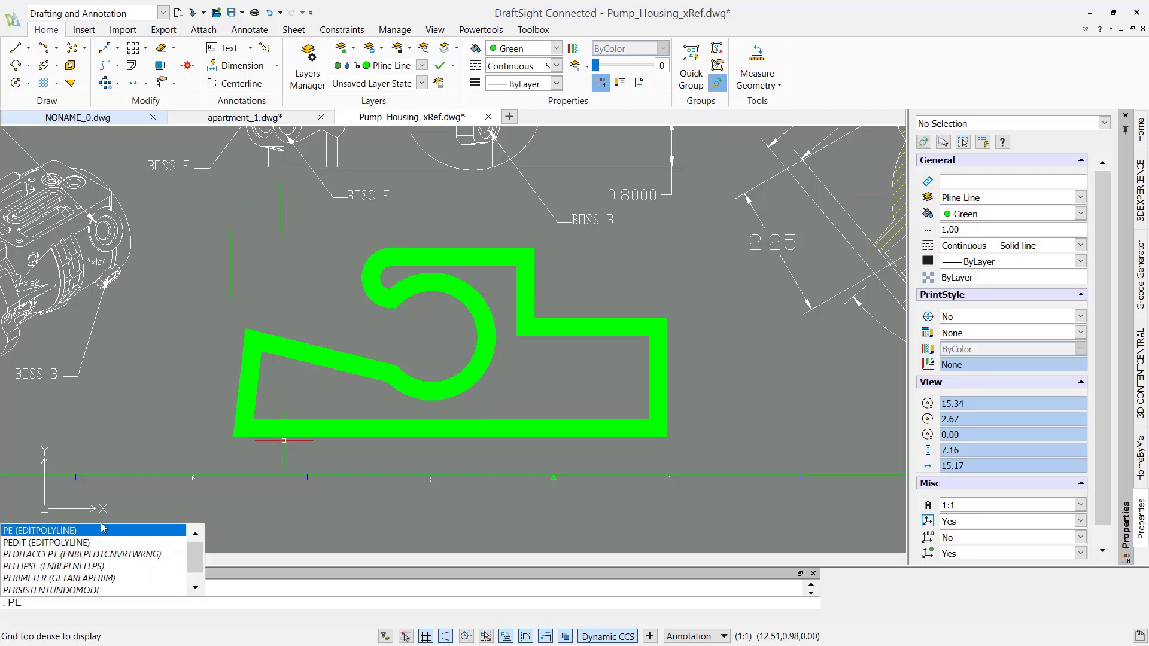
{"action": "left_click", "coordinate": [101, 525]}
{"action": "left_click", "coordinate": [304, 424]}
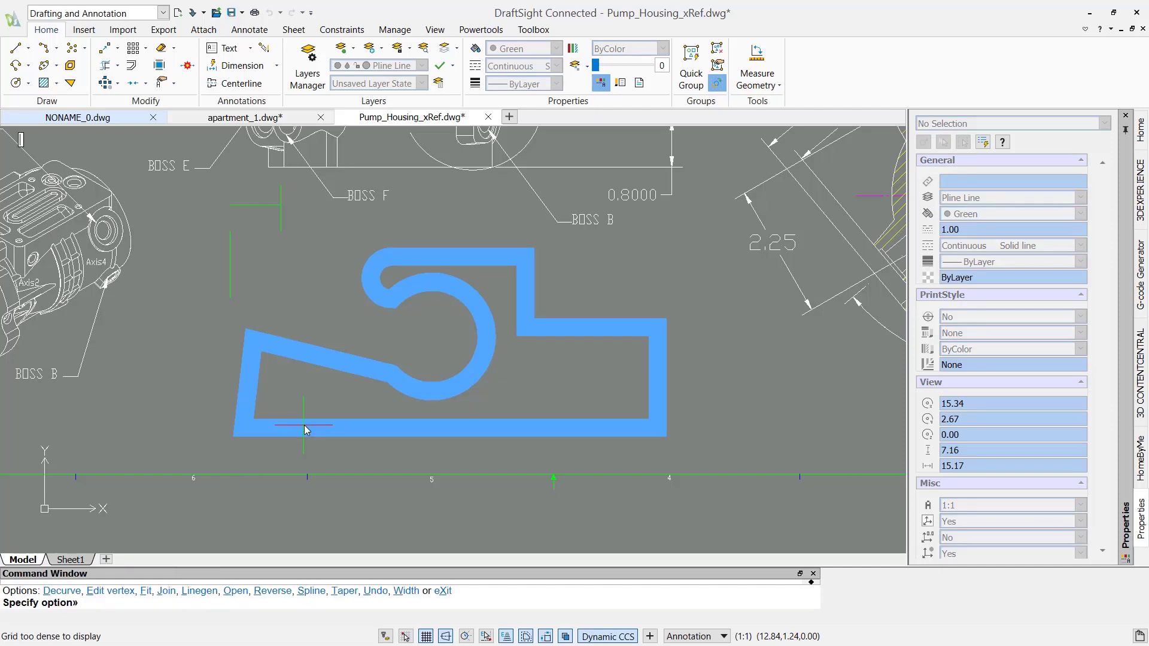
{"action": "type", "text": "w"}
{"action": "key", "text": "Return"}
{"action": "type", "text": ".15"}
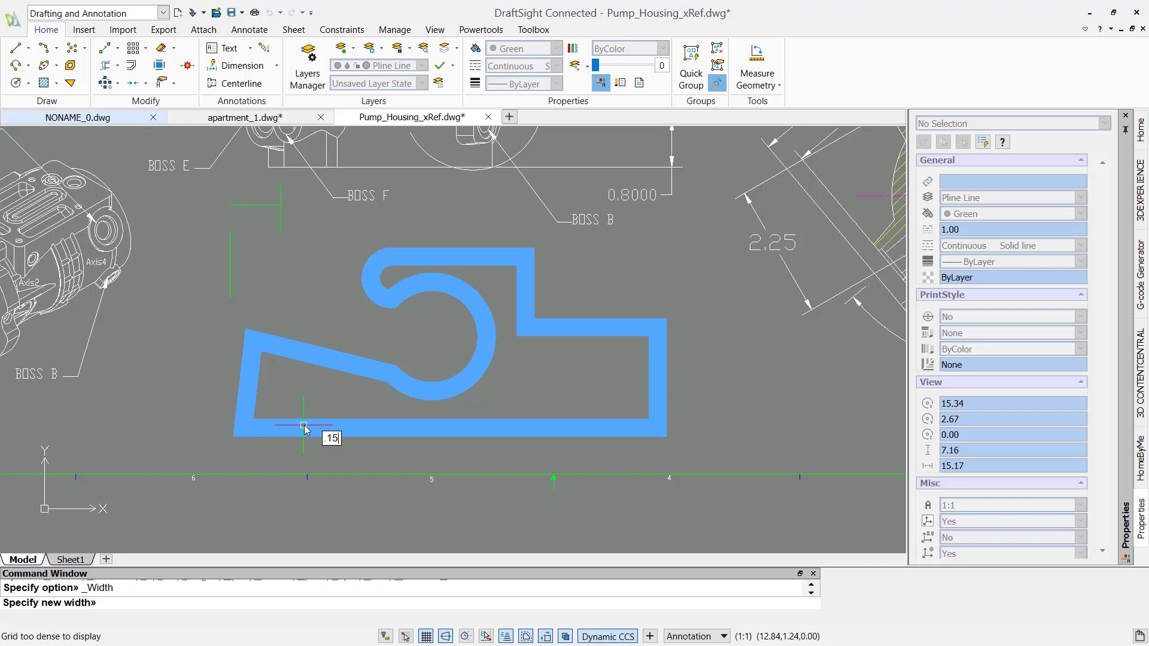
{"action": "key", "text": "Return"}
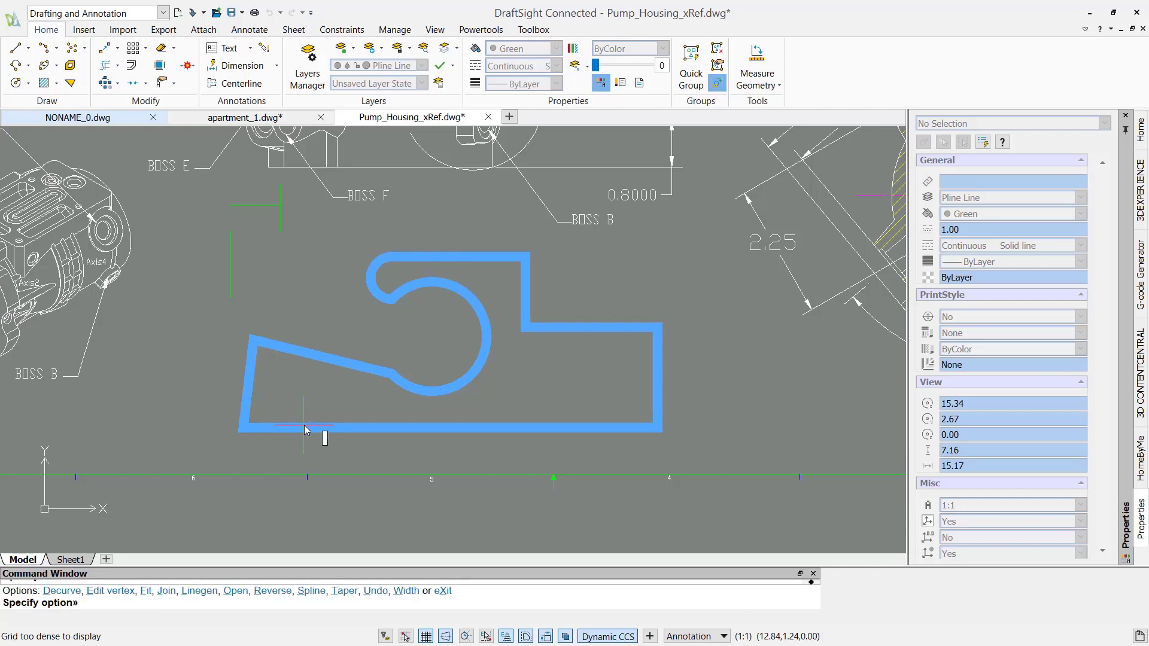